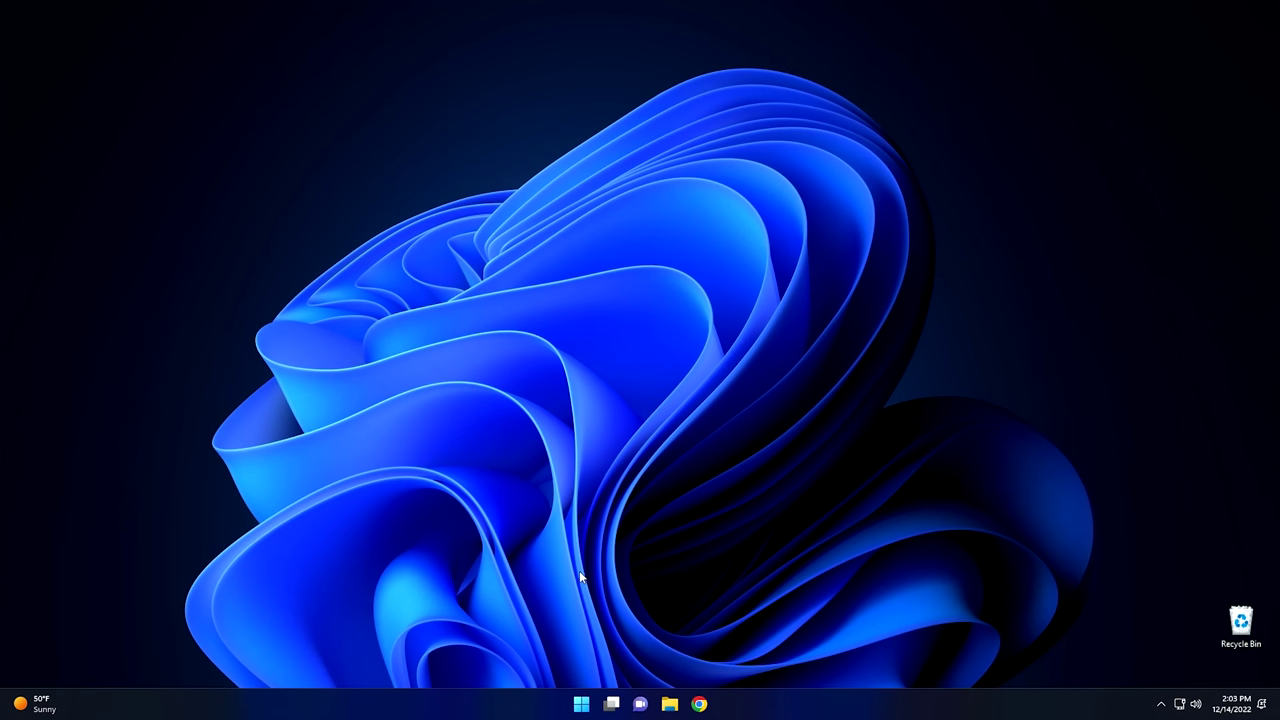
Step: Check the device specifications in Settings to confirm the edition is Windows 11 Pro in S mode
left_click(581, 704)
left_click(608, 368)
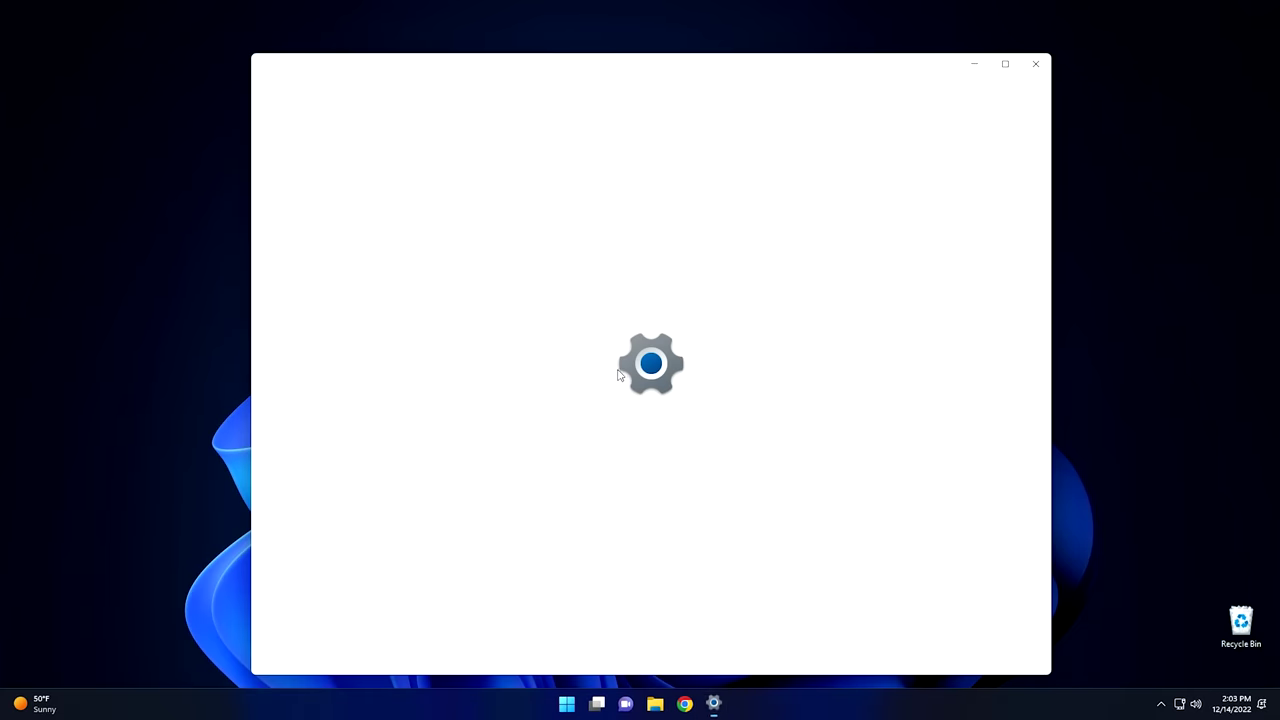
scroll(614, 394, "down", 5)
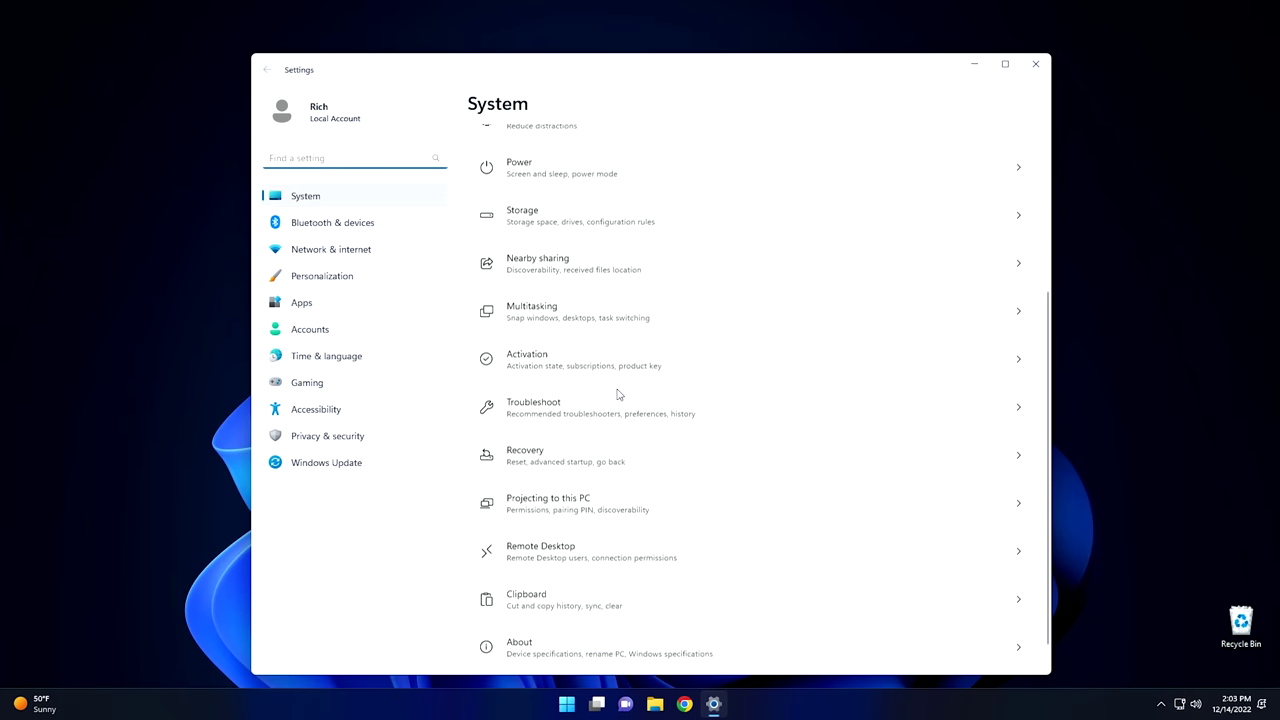
left_click(554, 628)
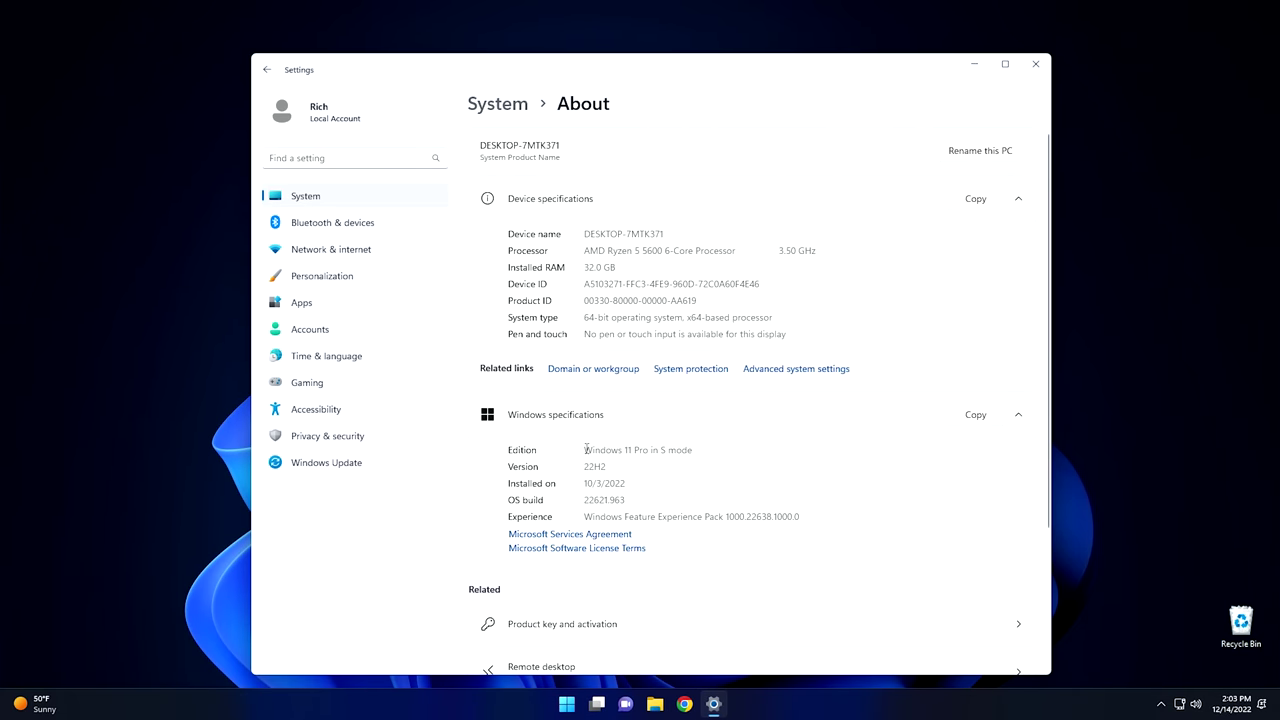
left_click_drag(586, 450, 708, 450)
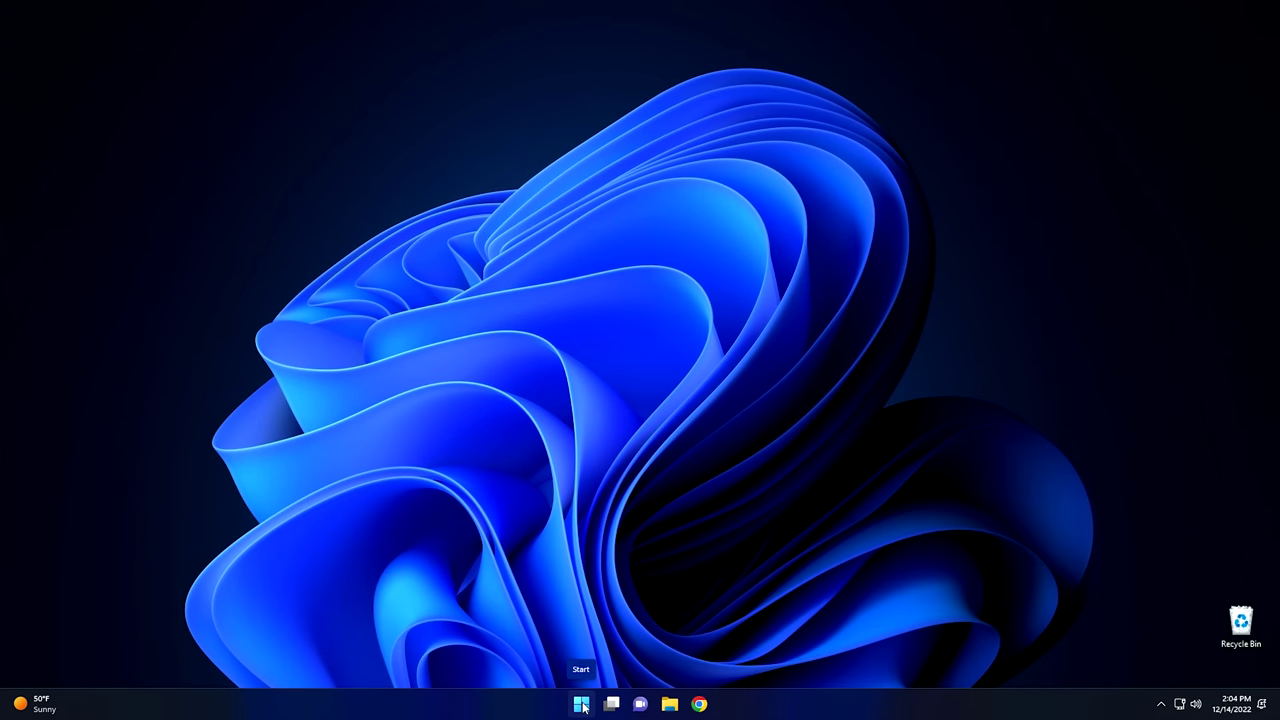
Step: Try launching OBS Studio and Google Chrome, and dismiss the S mode block warnings
left_click(581, 704)
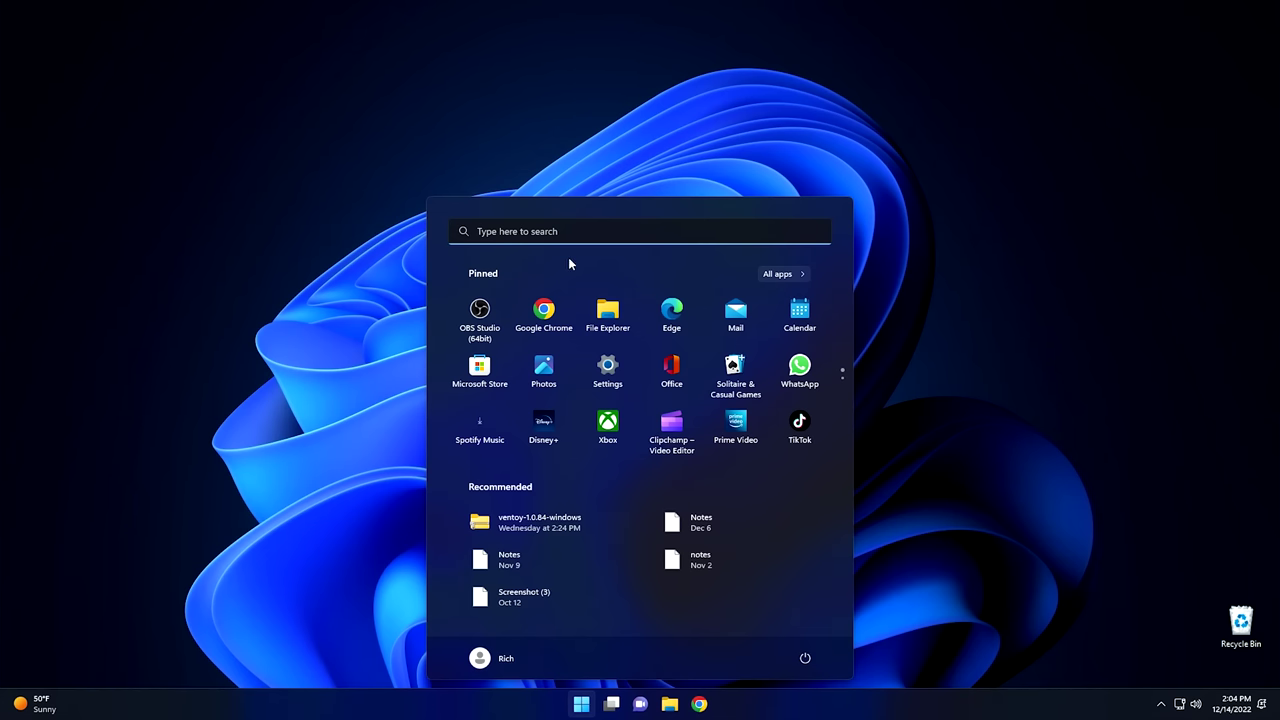
left_click(480, 312)
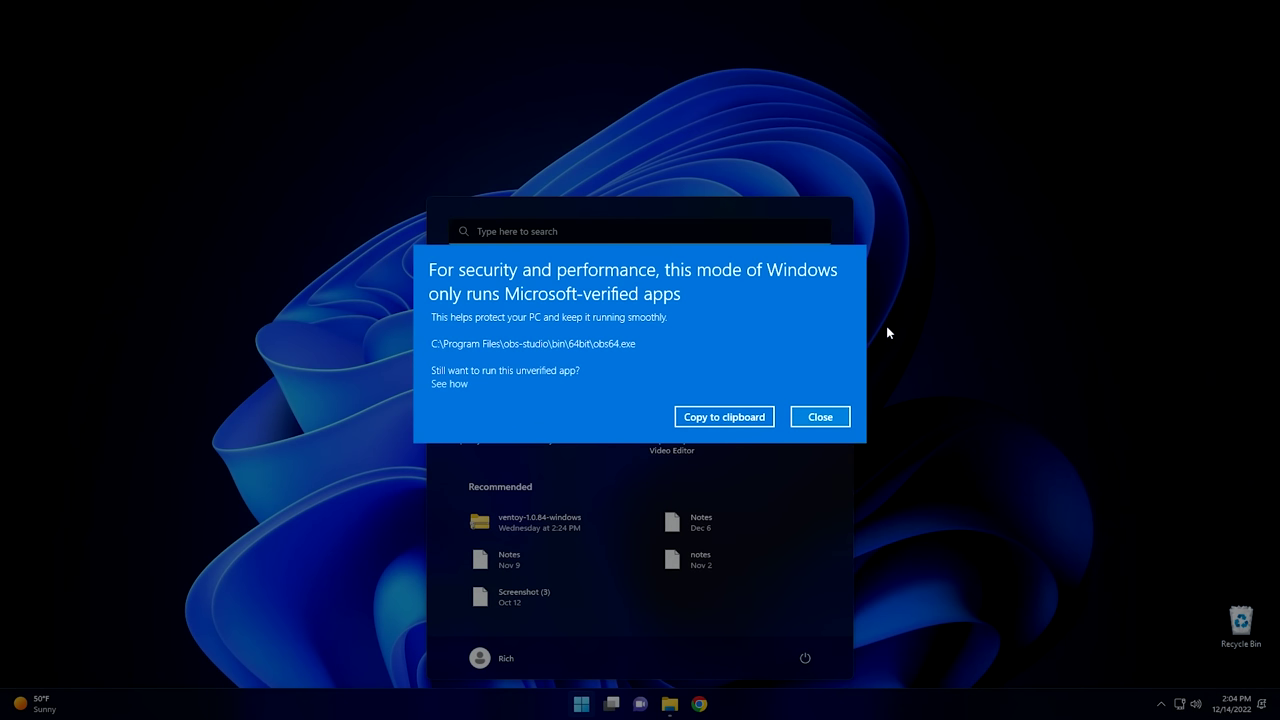
left_click(813, 419)
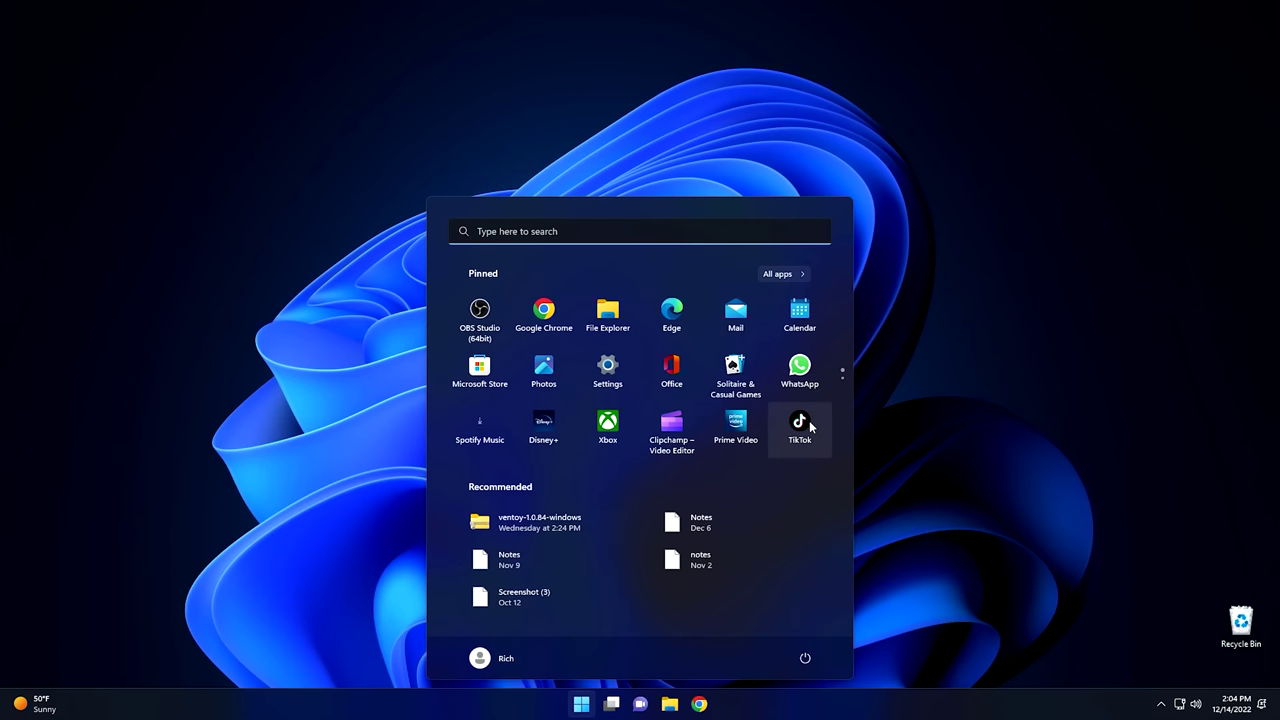
left_click(557, 317)
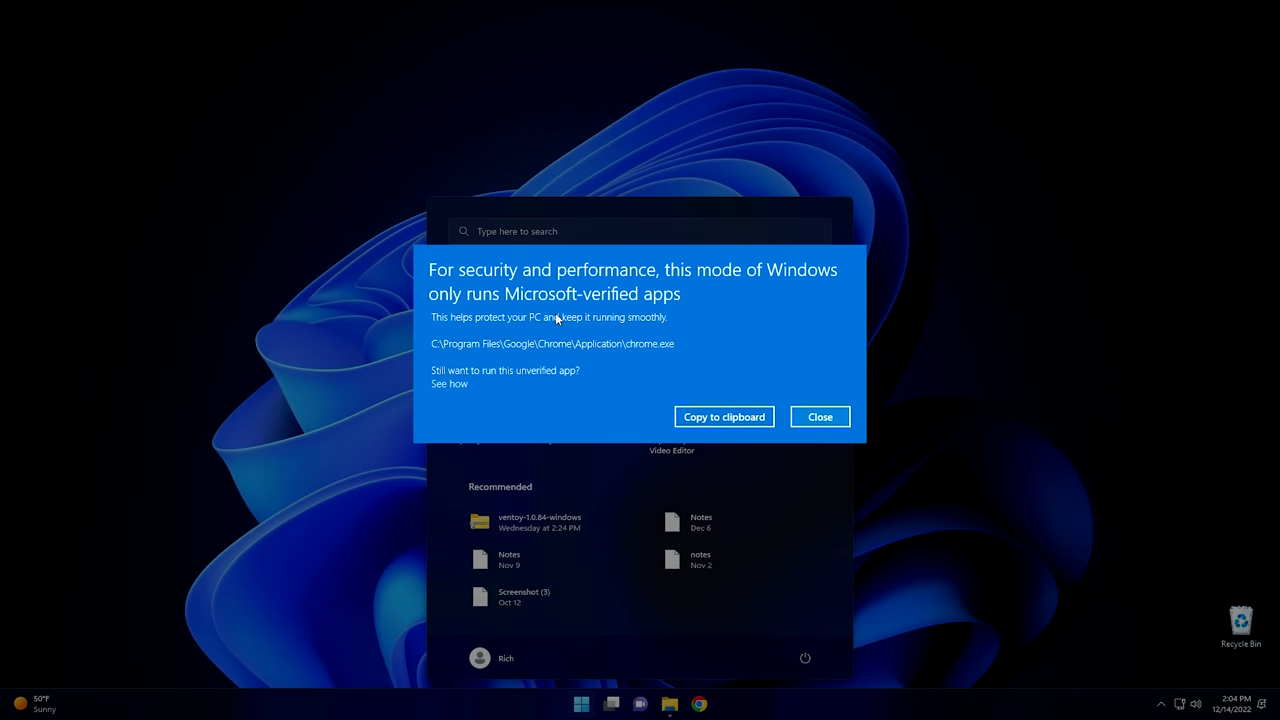
left_click(820, 417)
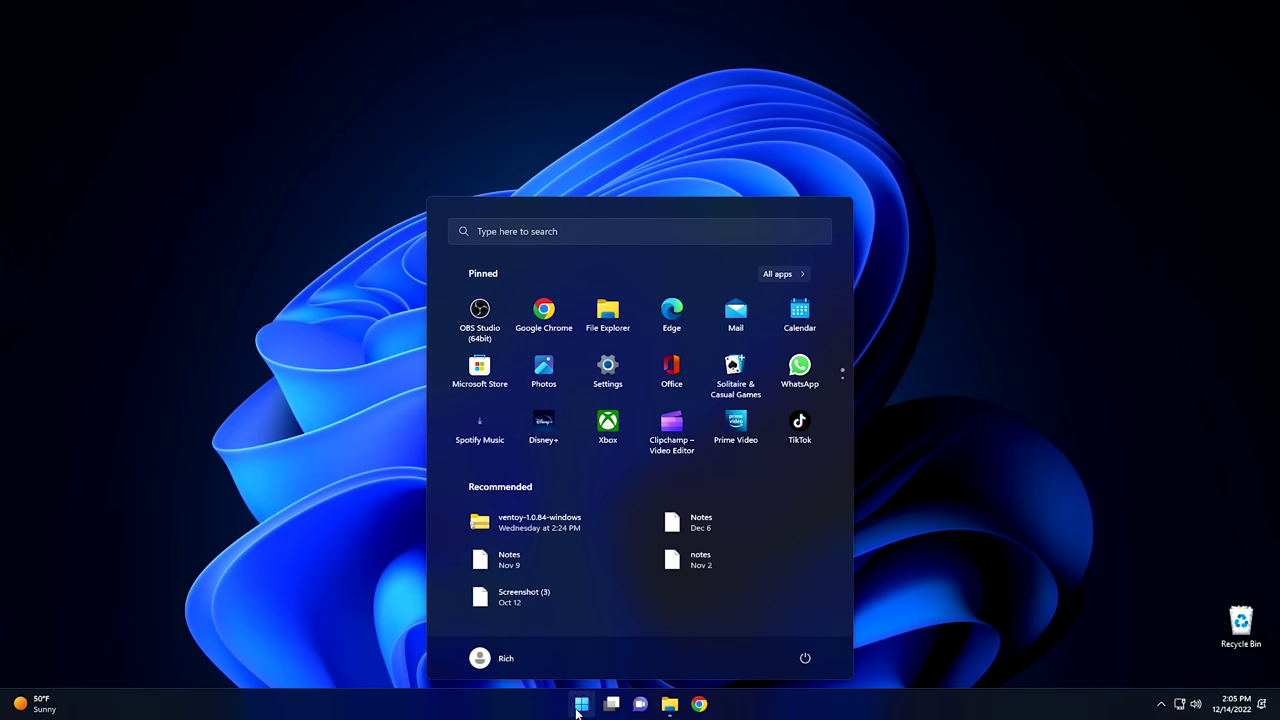
Step: Search for regedit from Start, try running Registry Editor, and dismiss the S mode warning
left_click(579, 706)
left_click(579, 706)
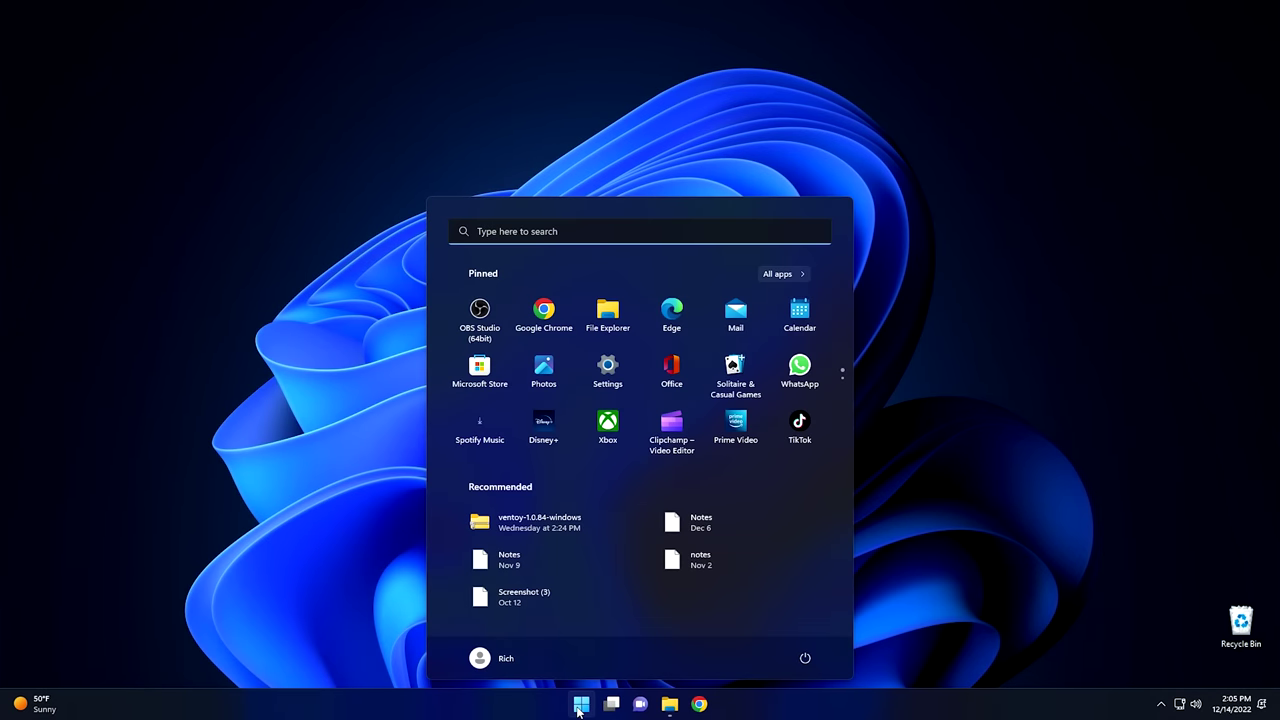
type("regedit")
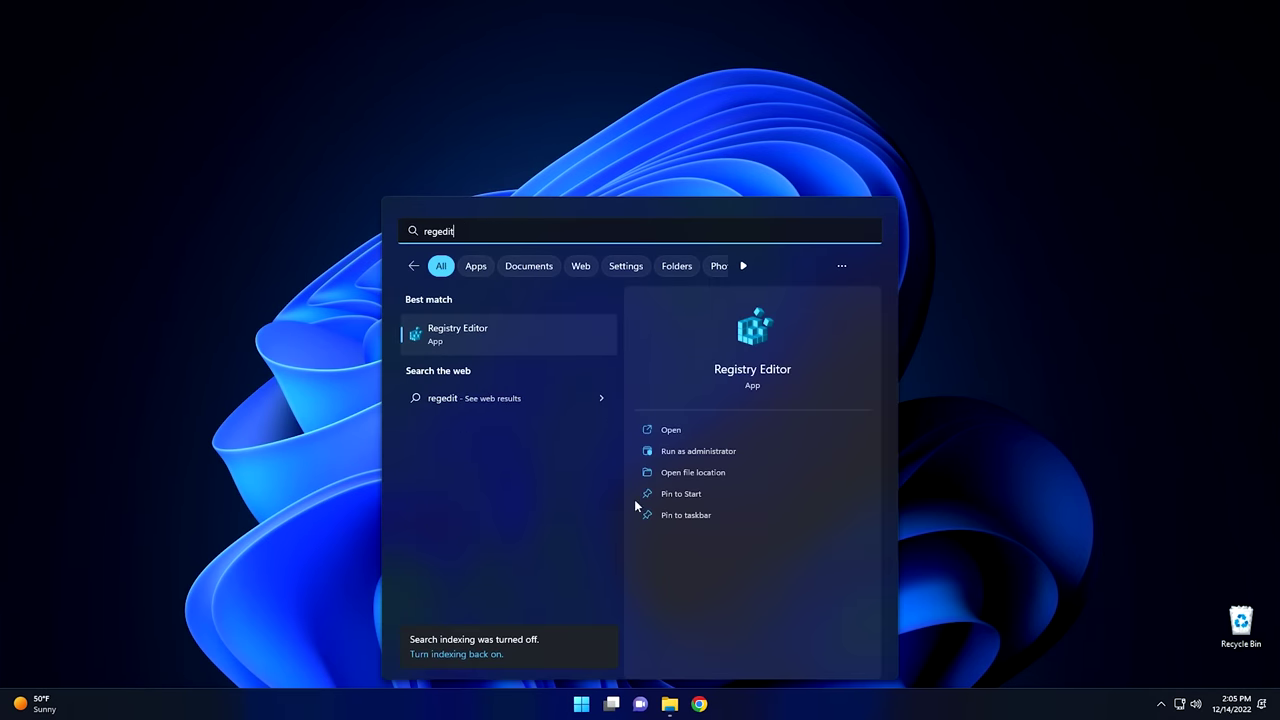
left_click(525, 331)
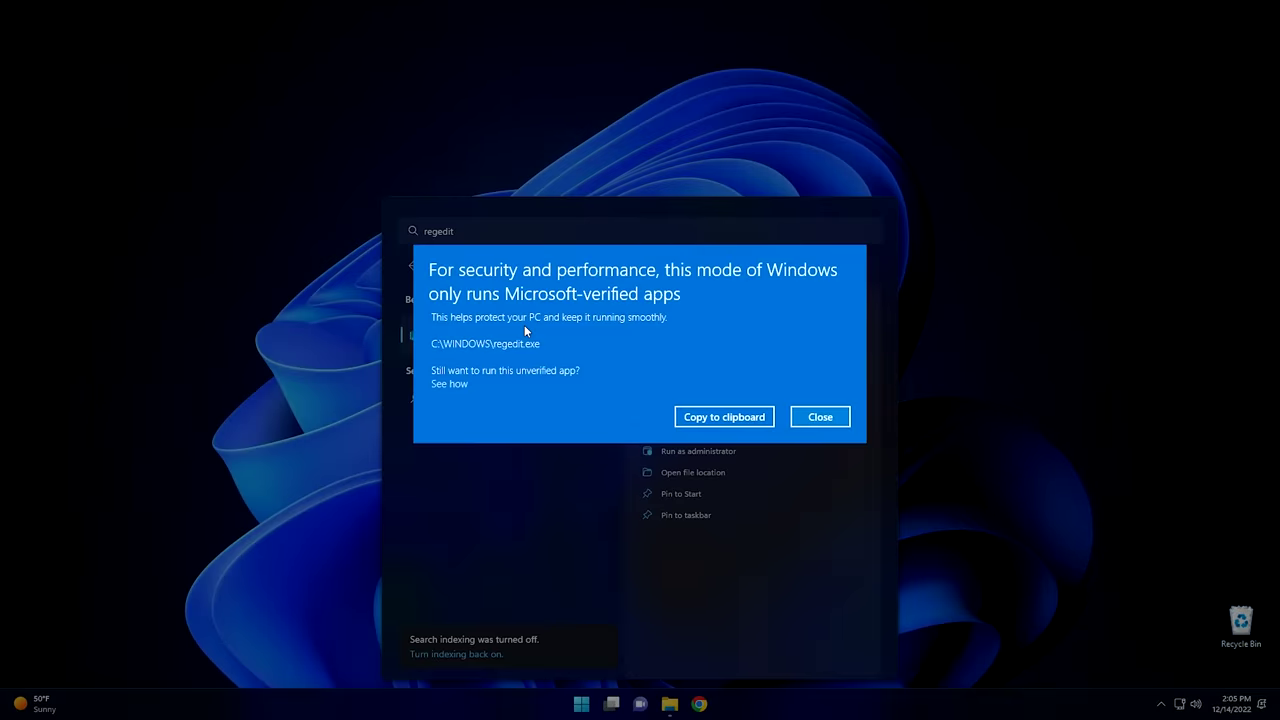
left_click(820, 417)
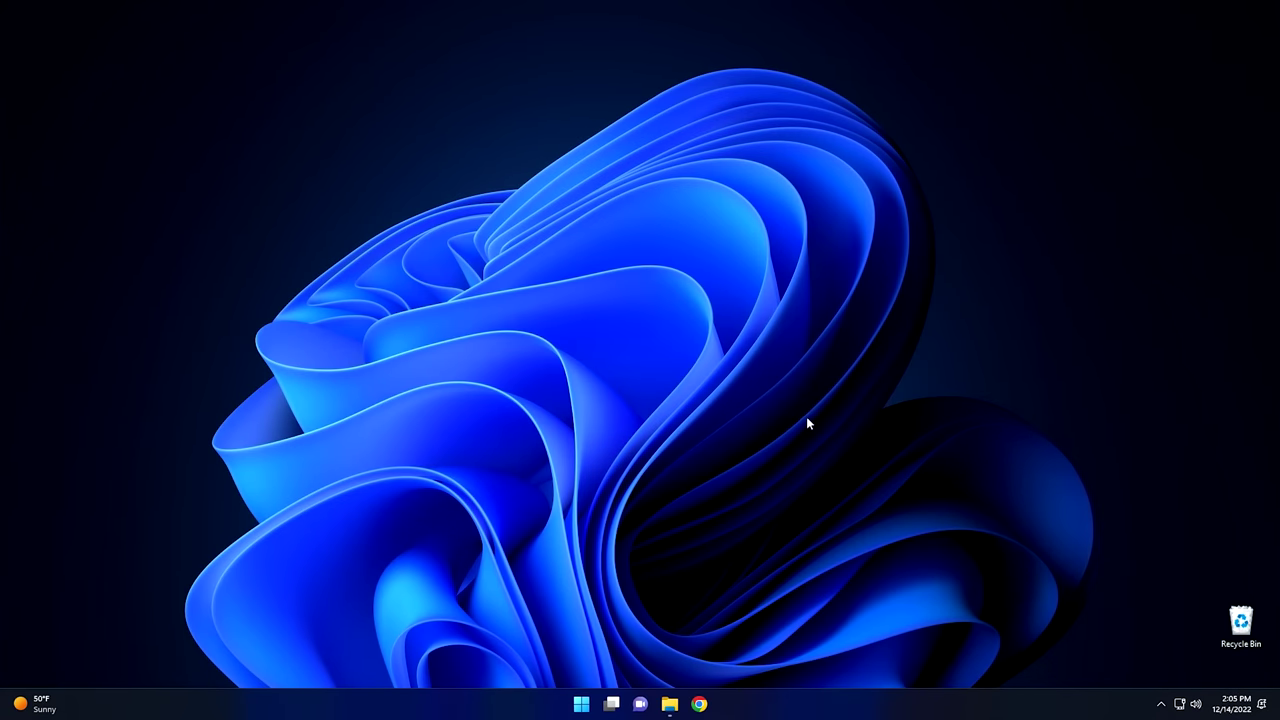
Step: Go to Settings' Recovery page and choose Restart now for Advanced startup
left_click(581, 704)
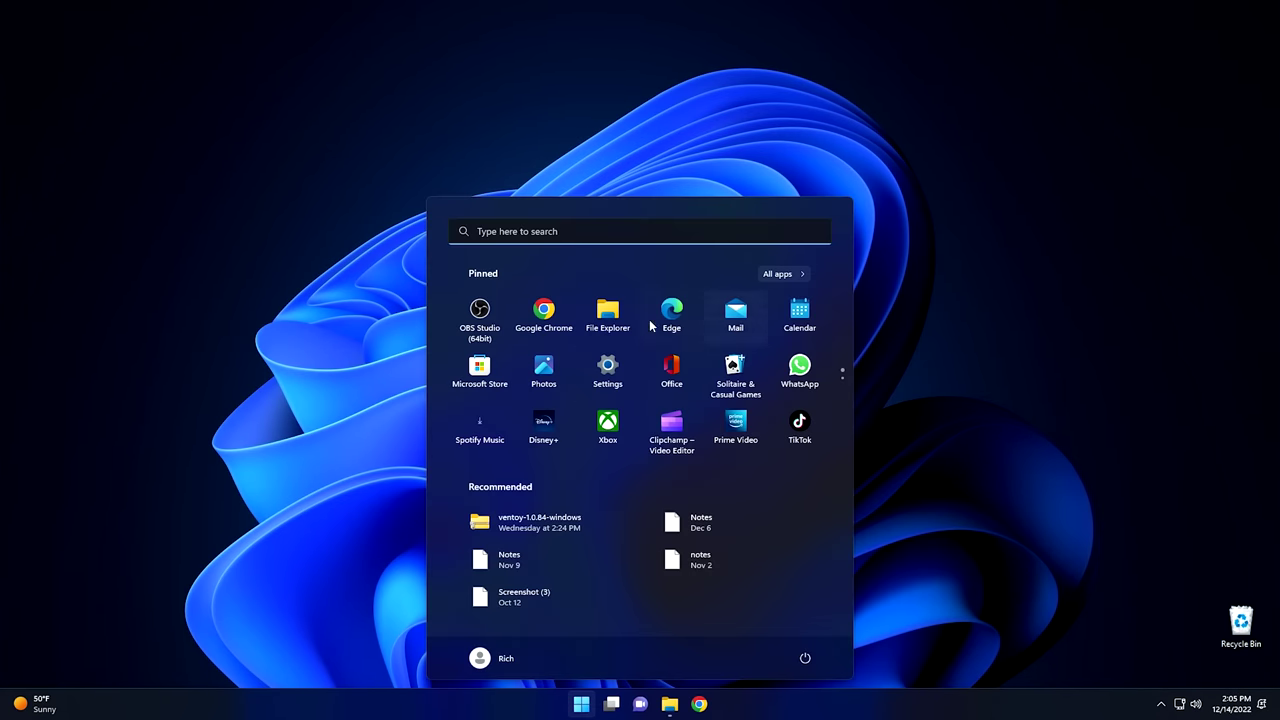
left_click(605, 370)
scroll(610, 378, "down", 5)
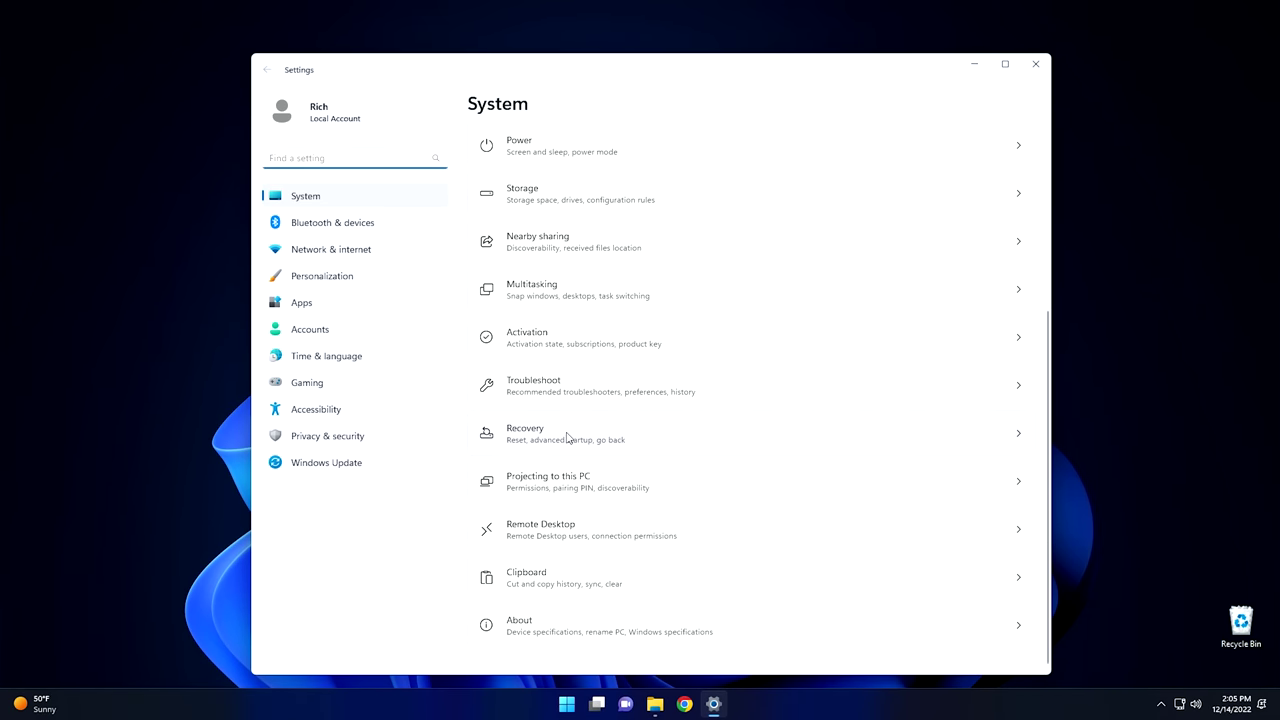
left_click(566, 439)
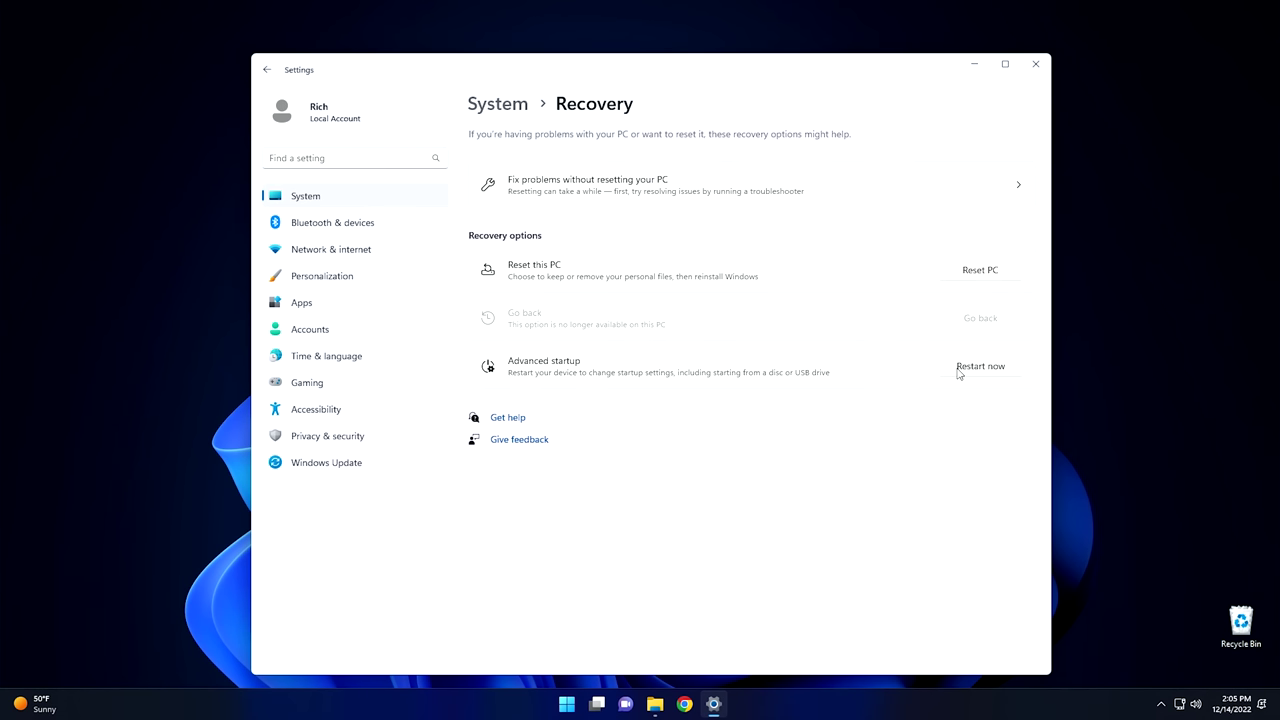
left_click(958, 368)
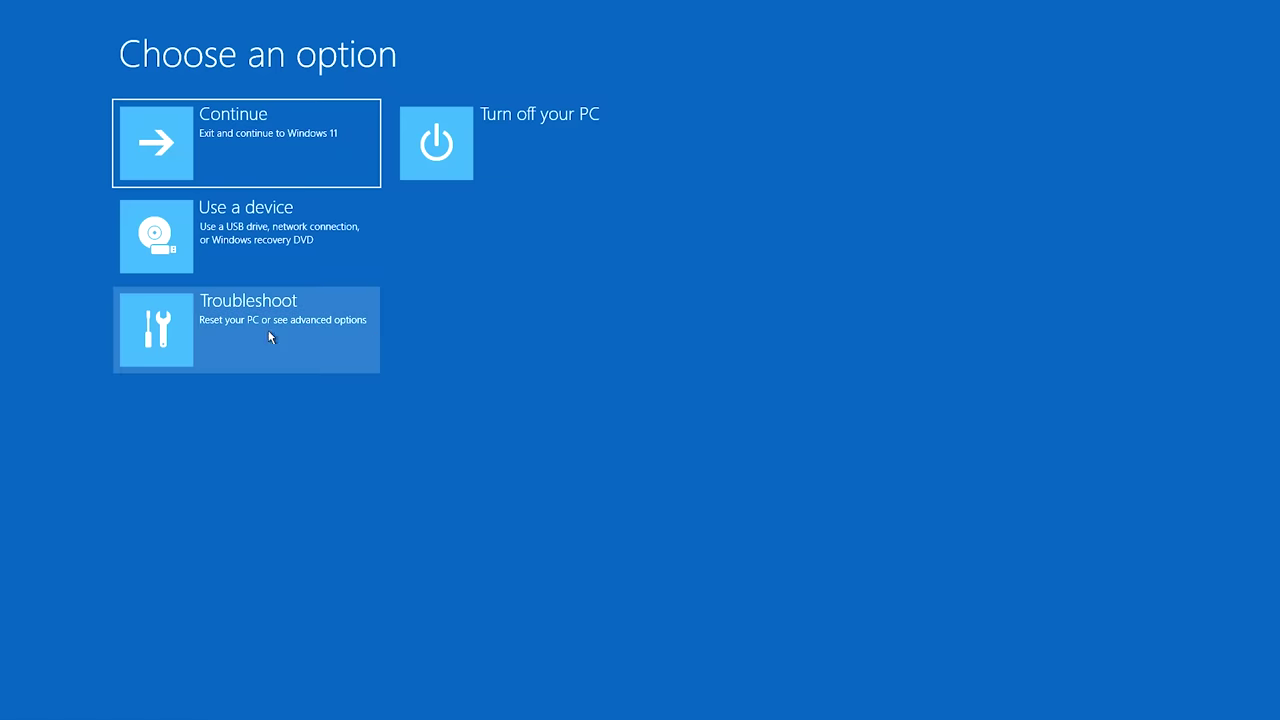
Step: Go through Troubleshoot and Advanced options to open the administrator Command Prompt
left_click(238, 338)
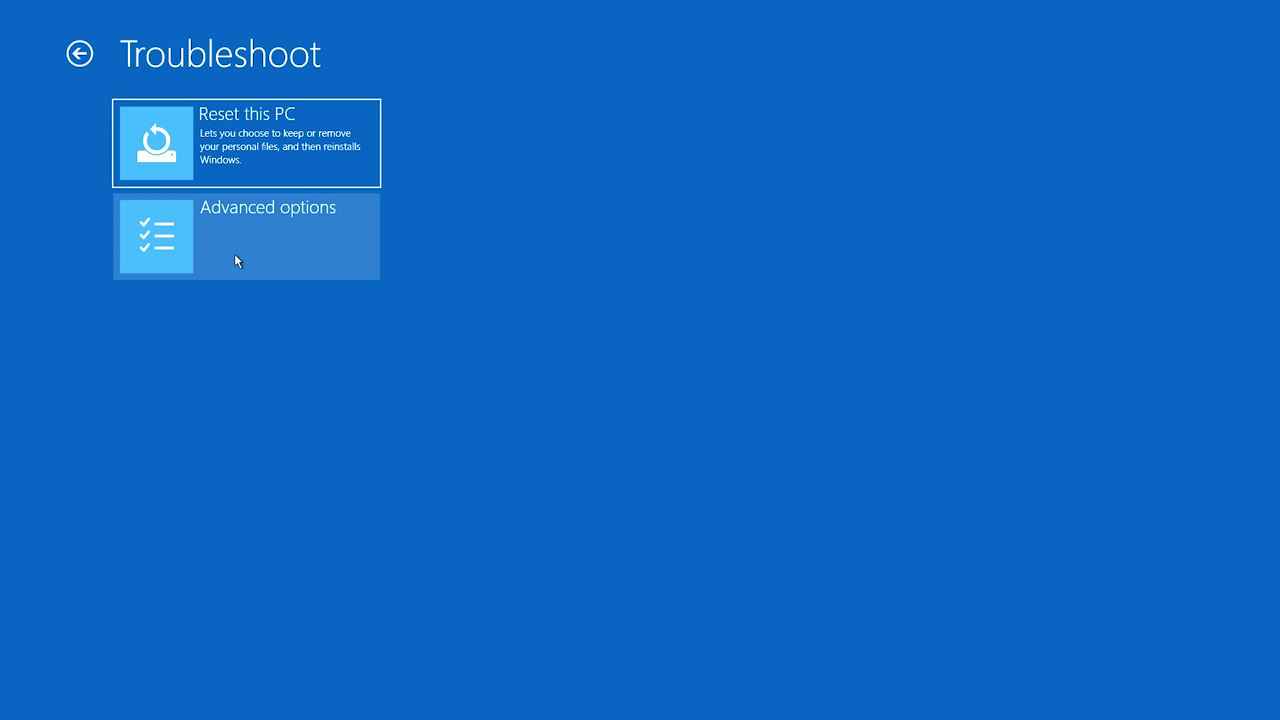
left_click(237, 261)
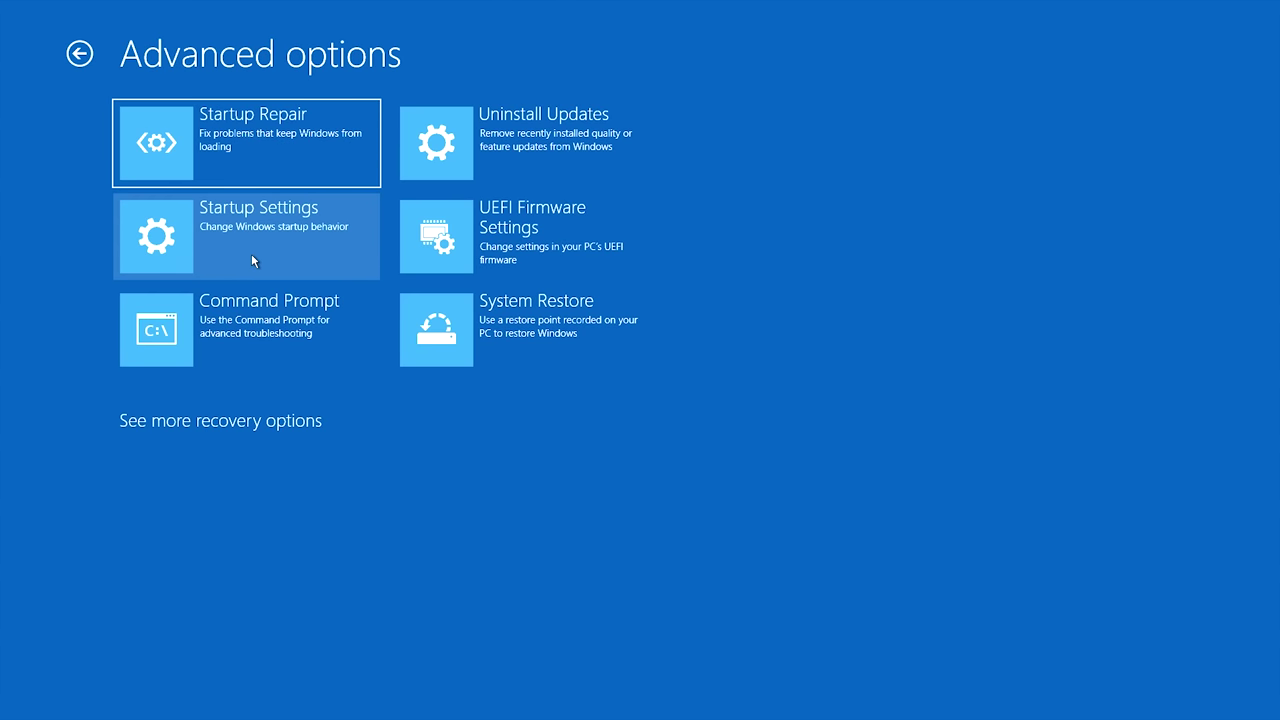
left_click(275, 320)
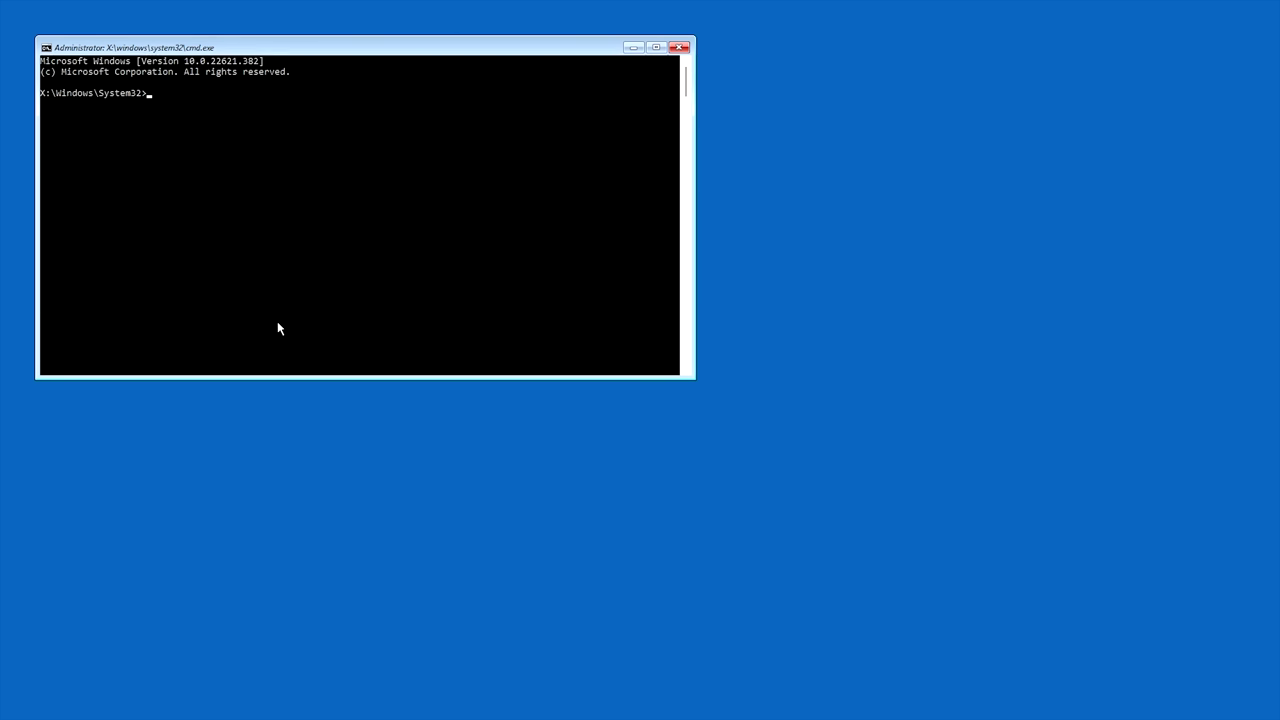
Step: Run regedit at the X:\Windows\System32 prompt to open Registry Editor
type("regedit")
key("Return")
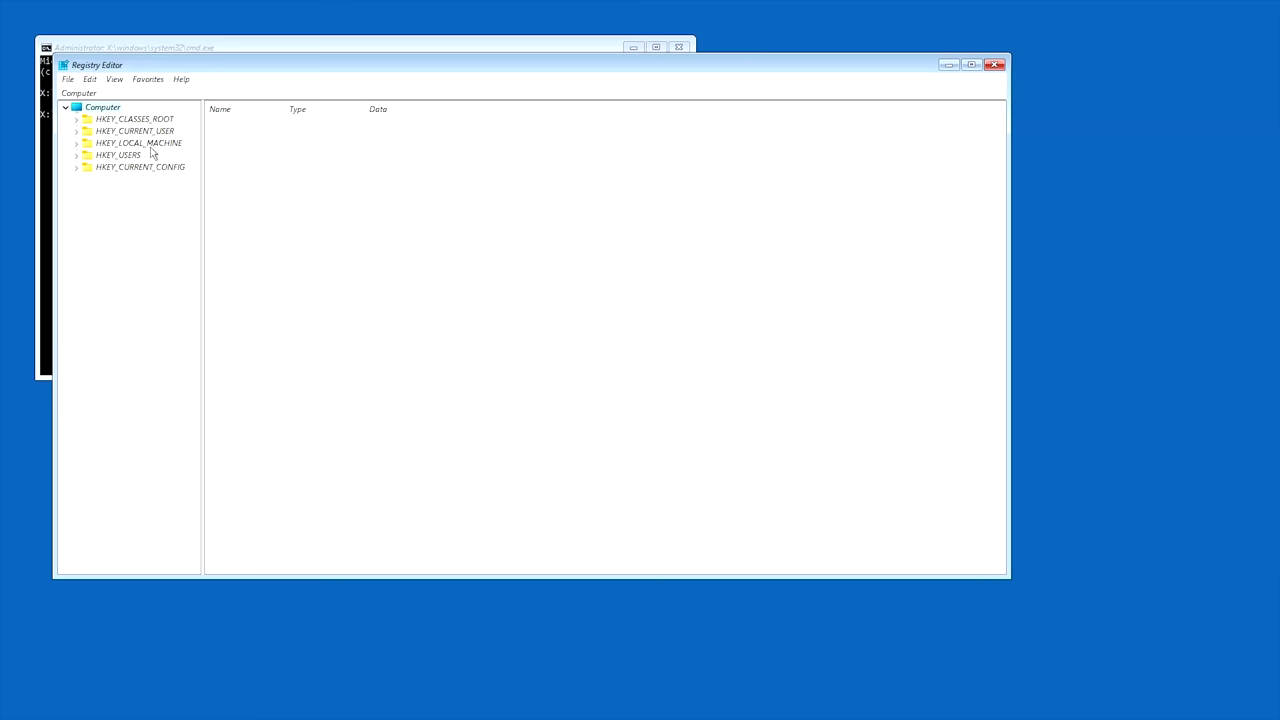
Step: Expand HKEY_LOCAL_MACHINE, start File > Load Hive, and list the drives in the Look in dropdown
left_click(119, 145)
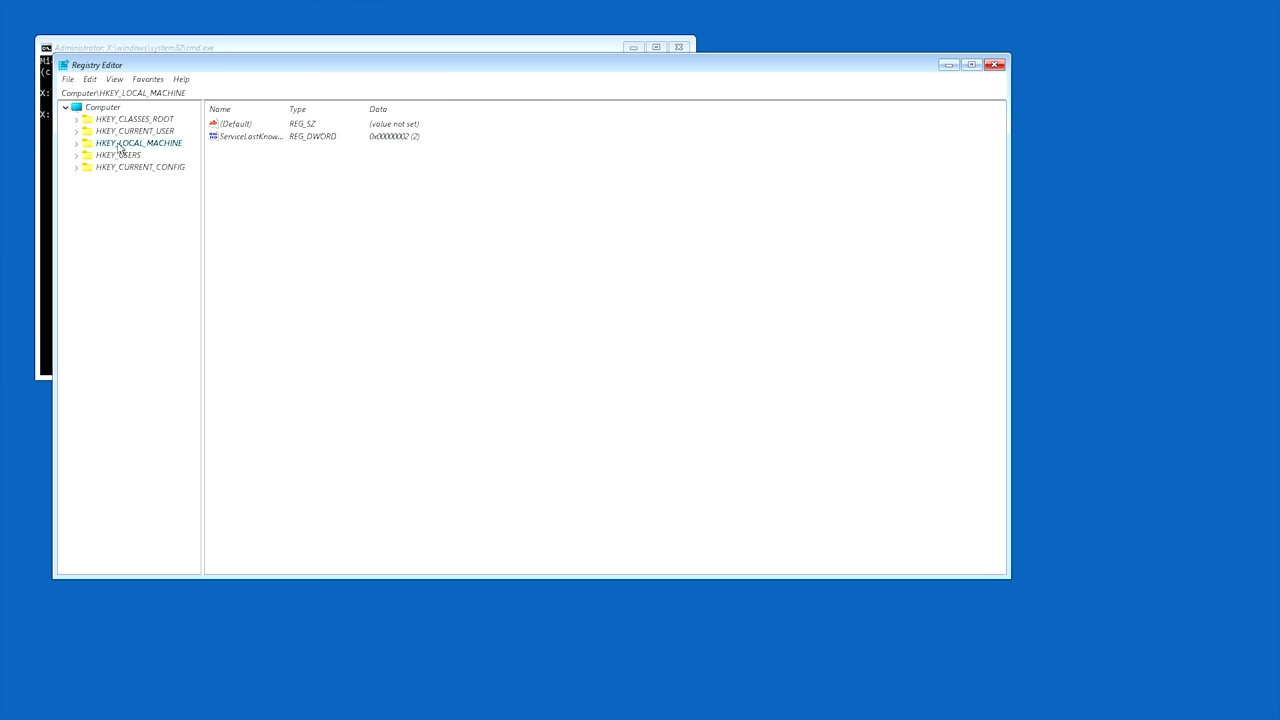
double_click(119, 145)
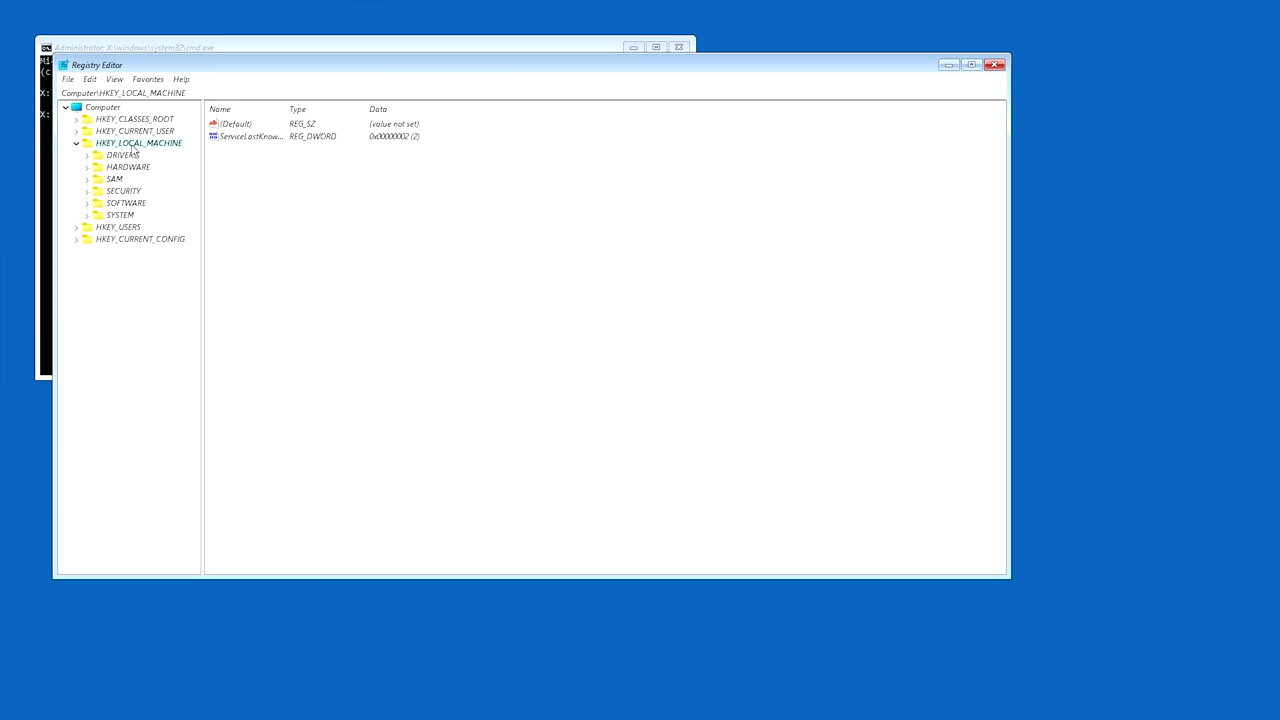
left_click(68, 80)
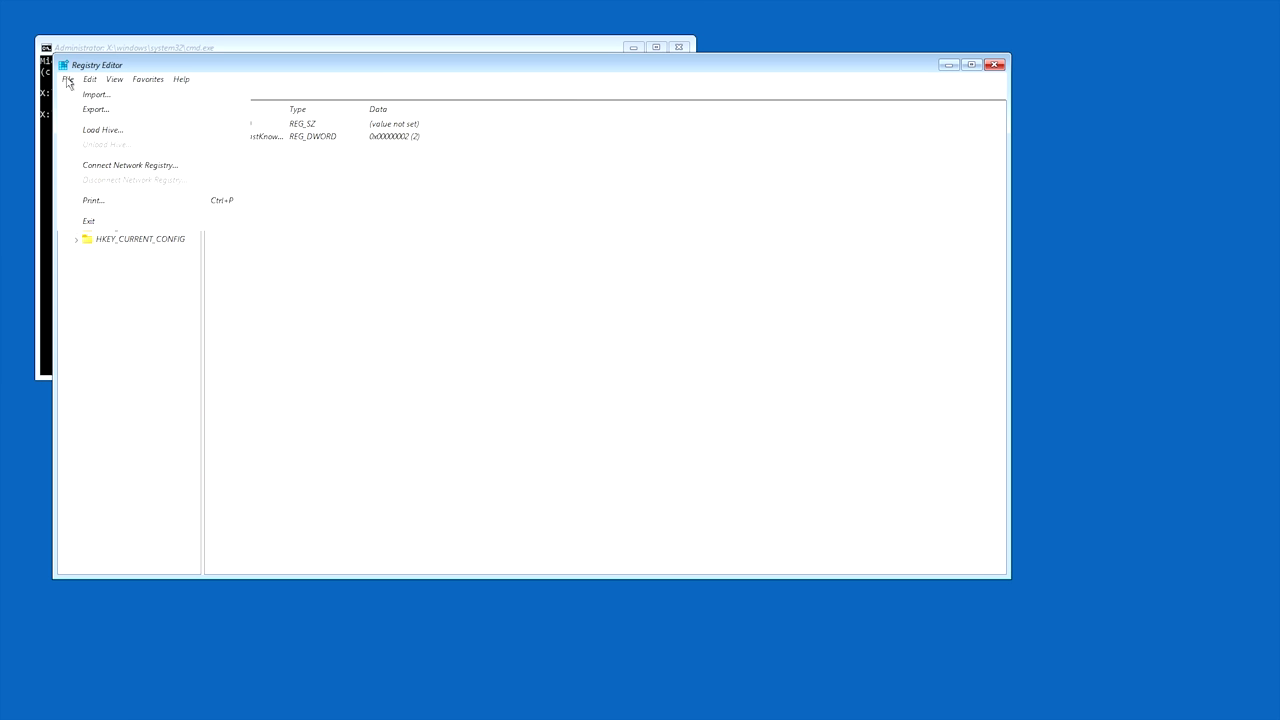
left_click(112, 130)
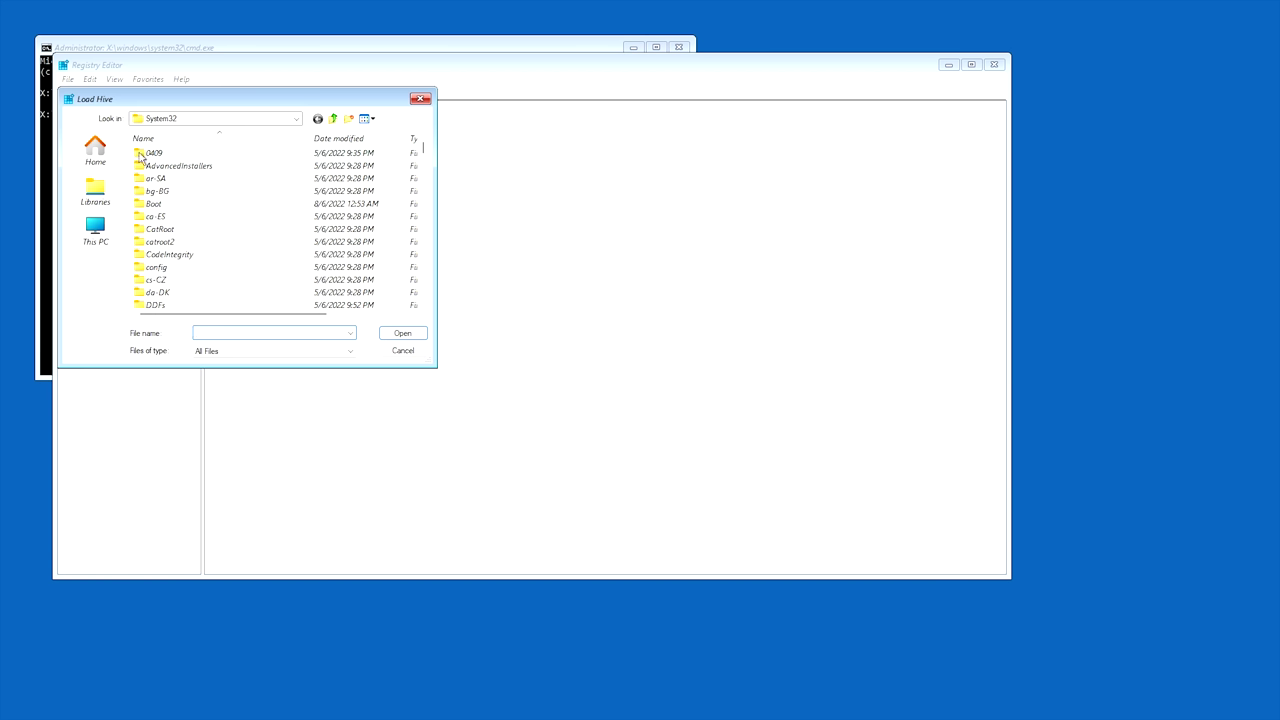
left_click_drag(213, 108, 322, 110)
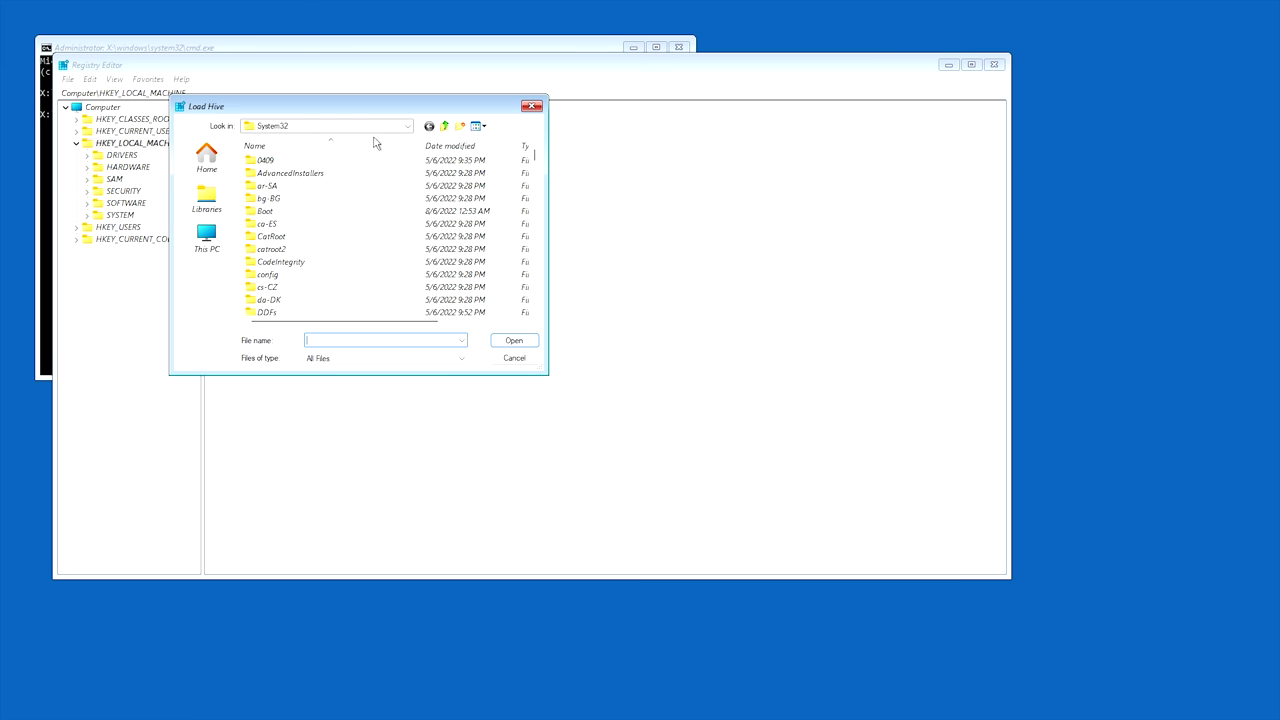
left_click(408, 127)
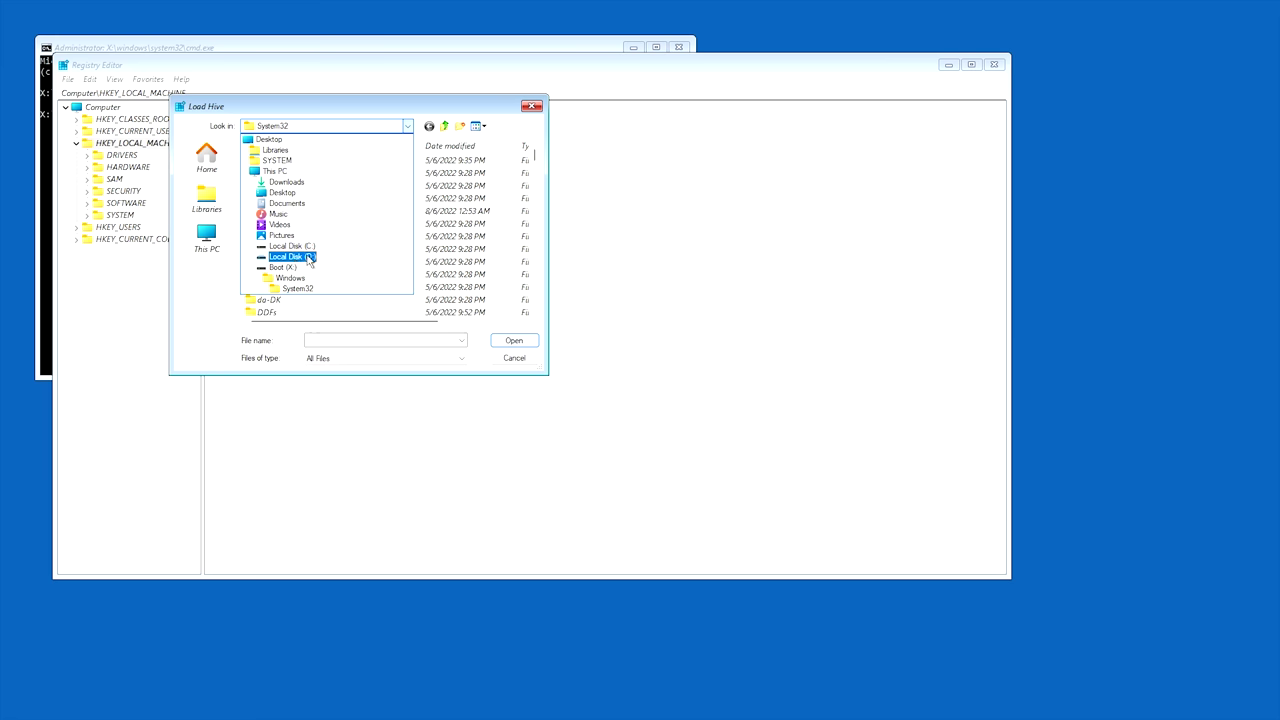
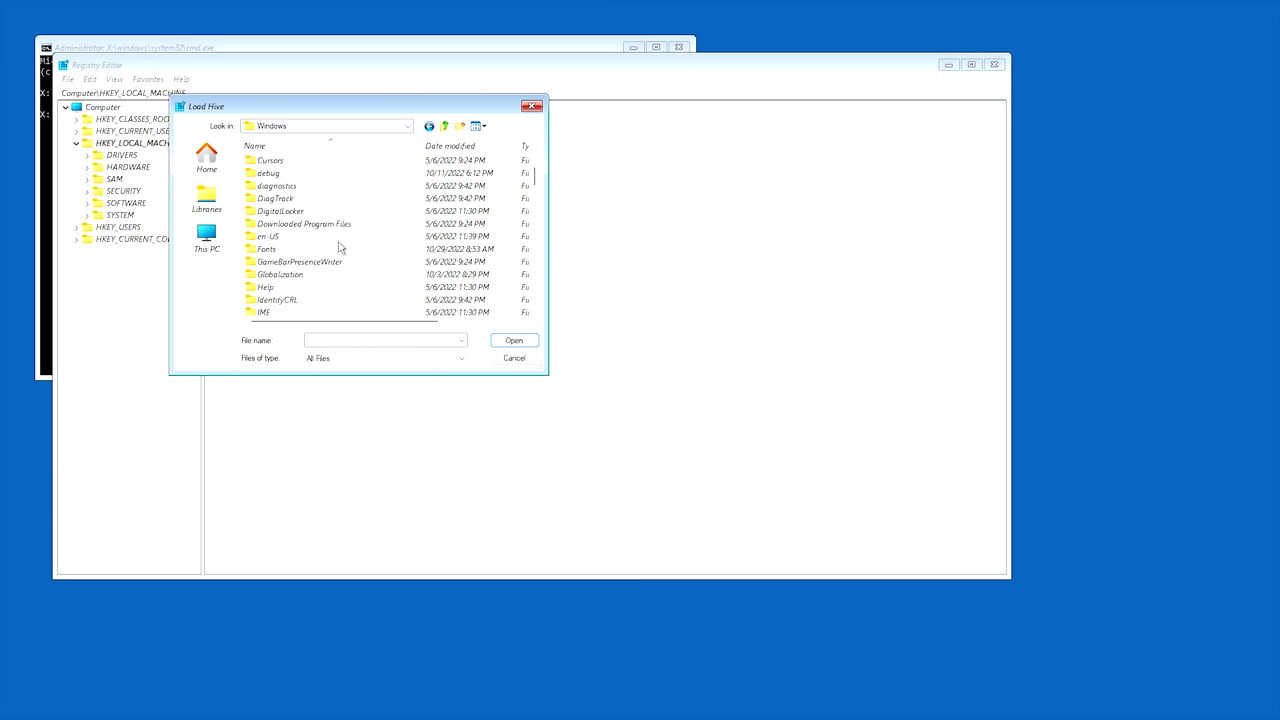
scroll(339, 248, "down", 10)
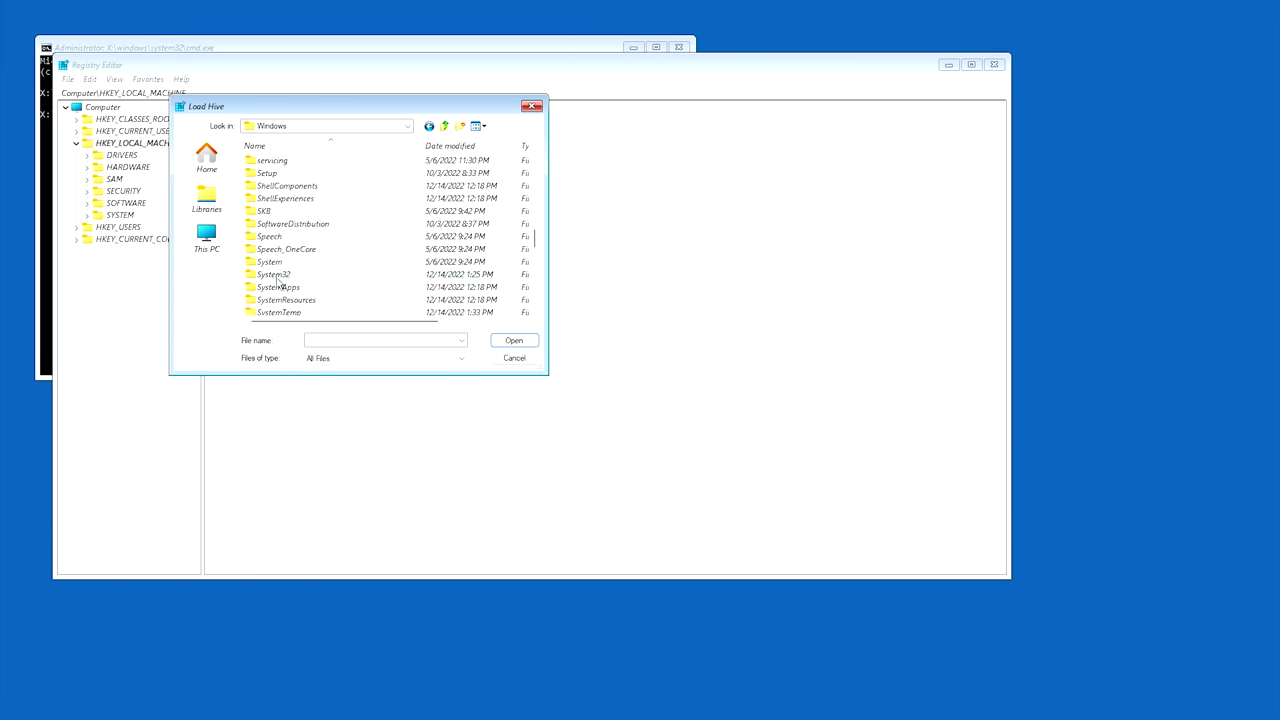
Step: In the Load Hive dialog, open the System32 folder and scroll its list to locate config
double_click(274, 276)
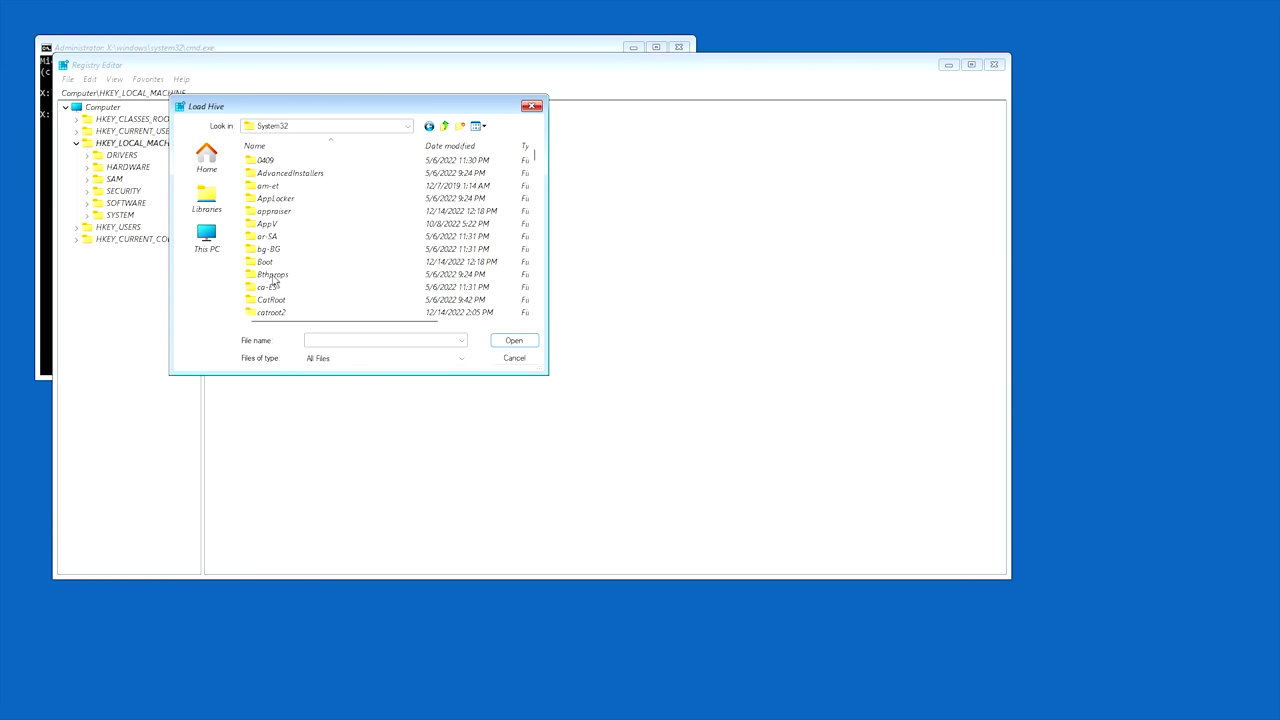
scroll(337, 259, "down", 6)
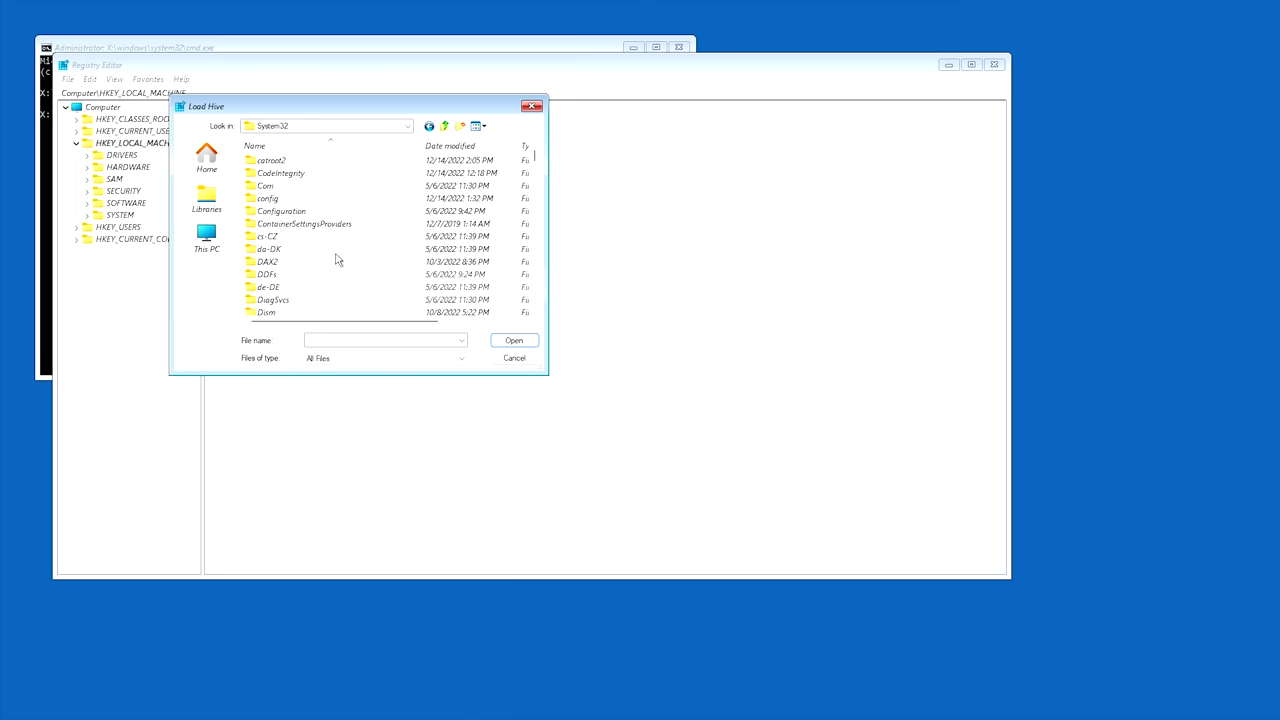
scroll(337, 259, "down", 6)
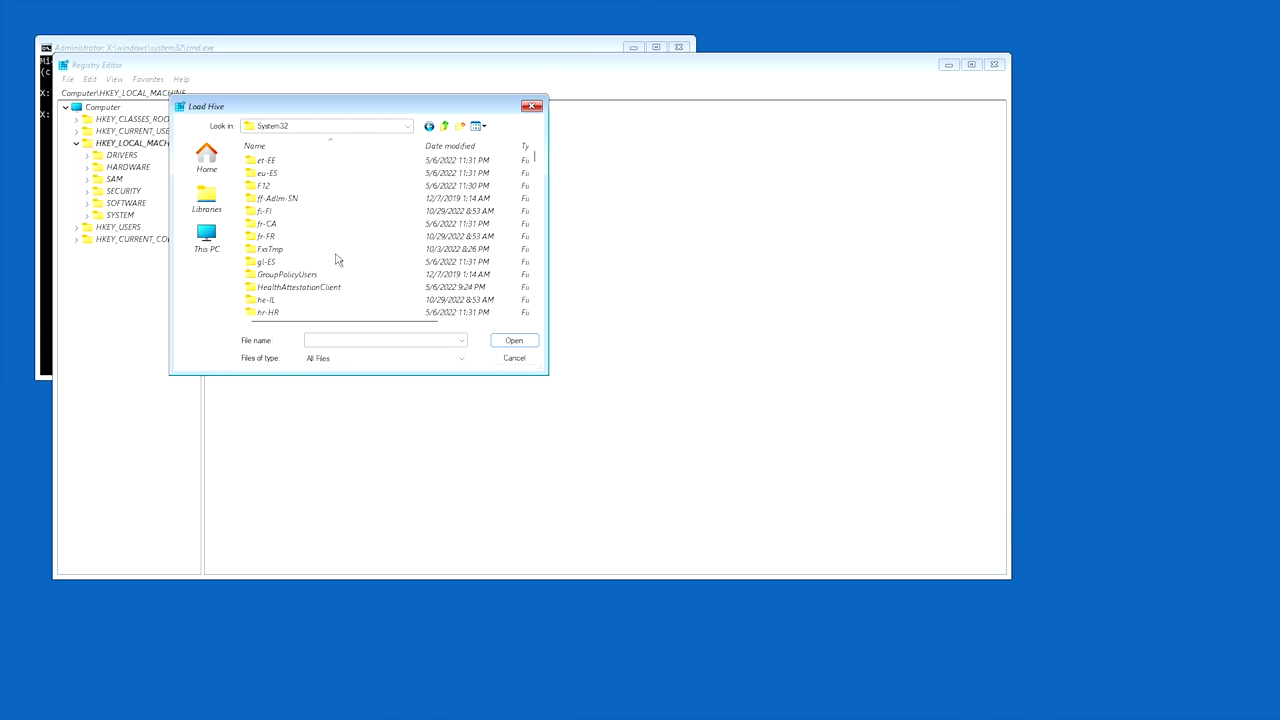
scroll(337, 259, "up", 8)
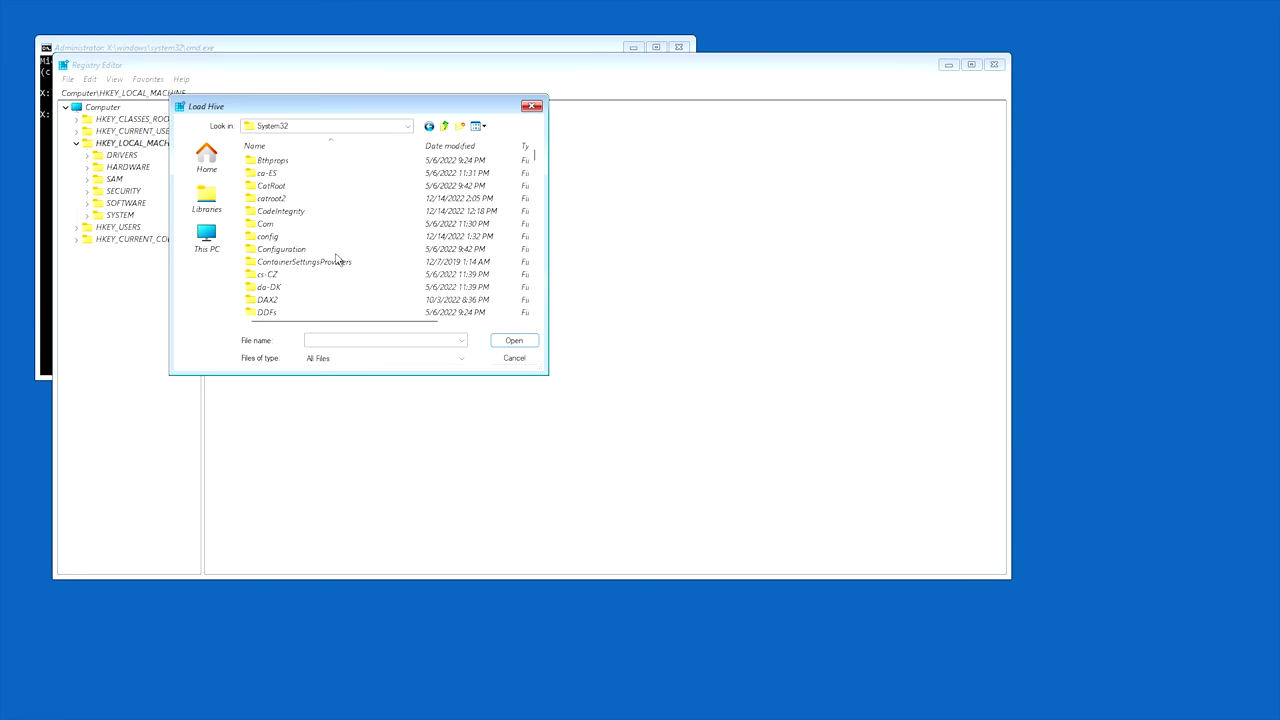
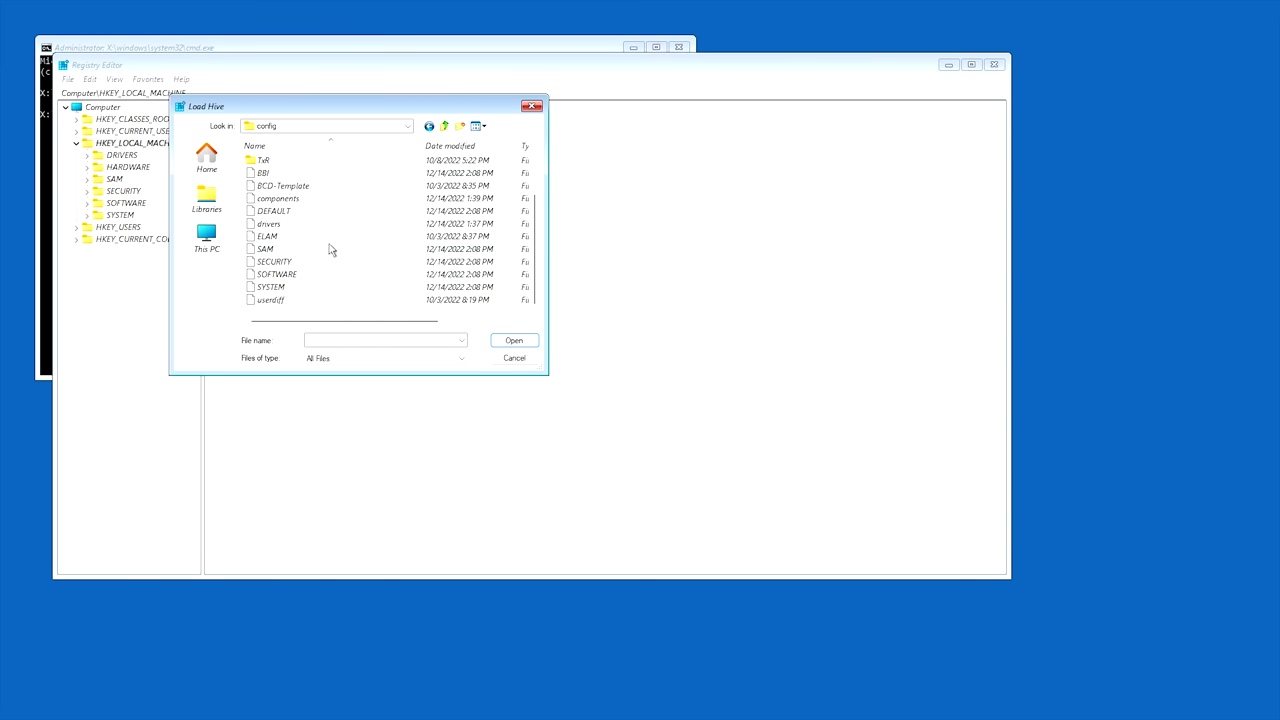
Step: Select the SYSTEM hive file in the System32\config folder of the Load Hive dialog
left_click(272, 289)
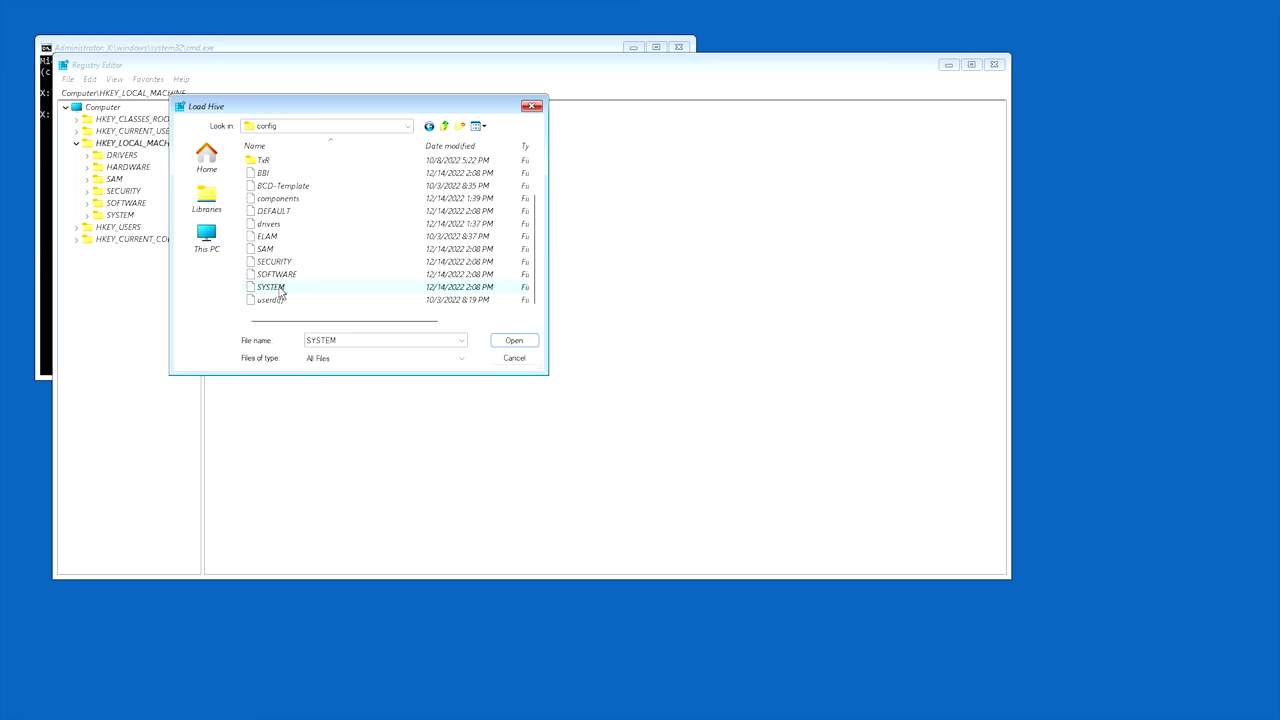
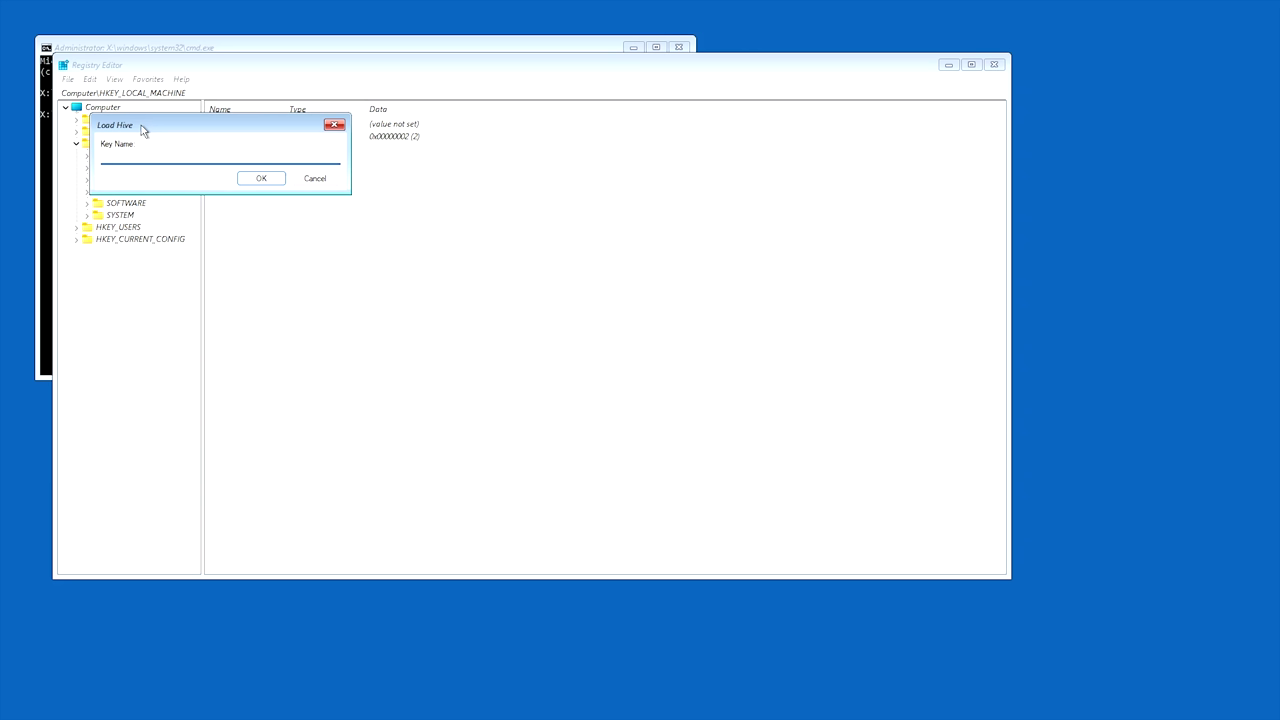
Step: Name the new key OfflineSYSTEM in the Load Hive dialog and load the offline SYSTEM hive
type("0")
key("Return")
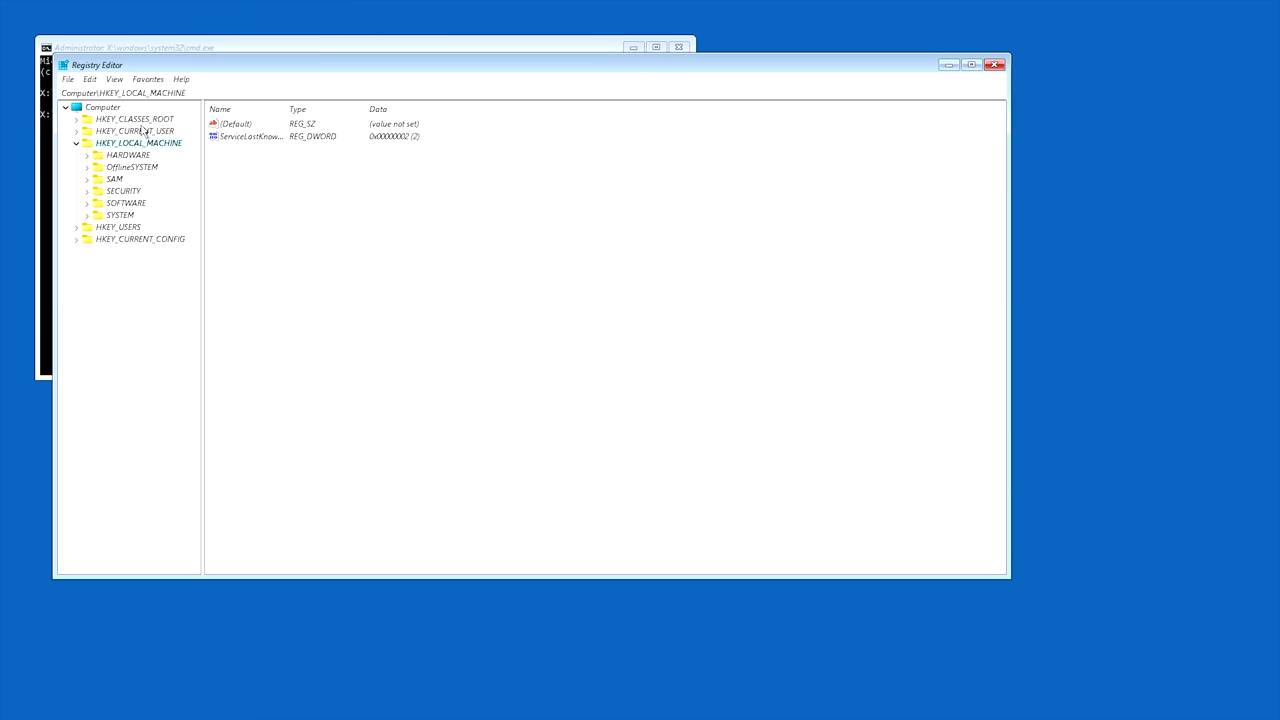
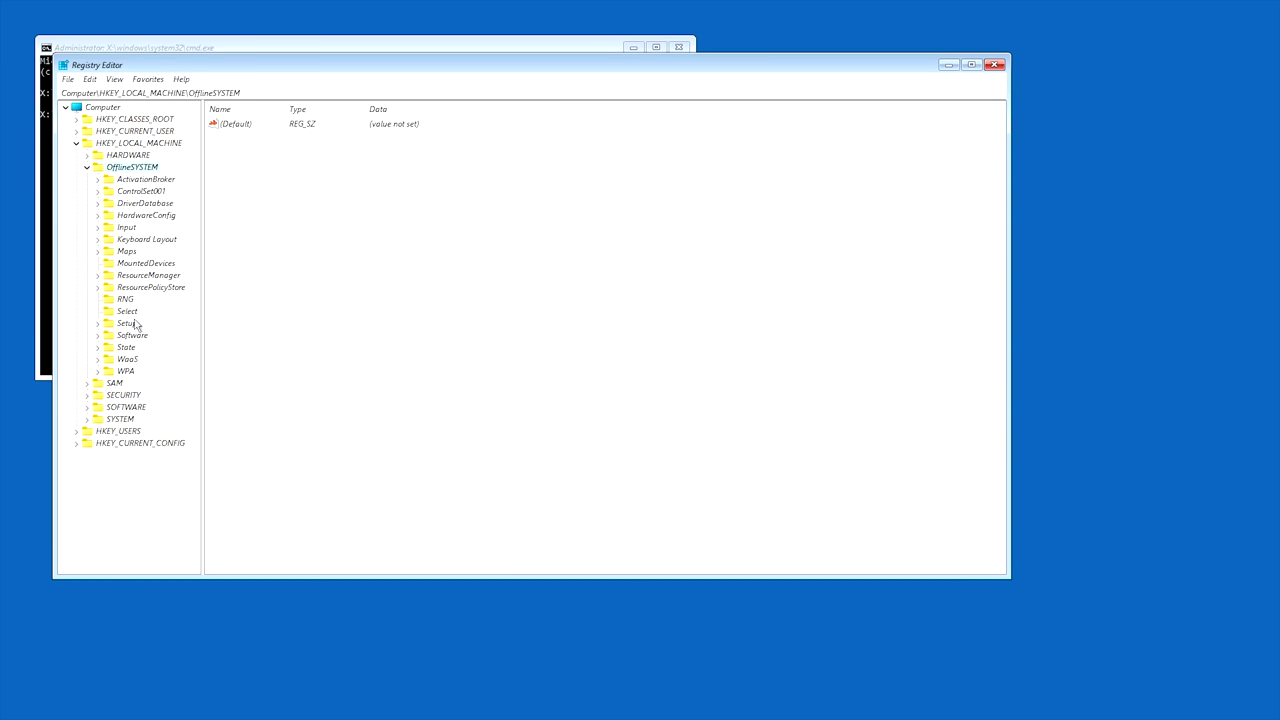
Step: Navigate the OfflineSYSTEM tree through ControlSet001, Control and CI to the Policy key
left_click(139, 193)
double_click(141, 192)
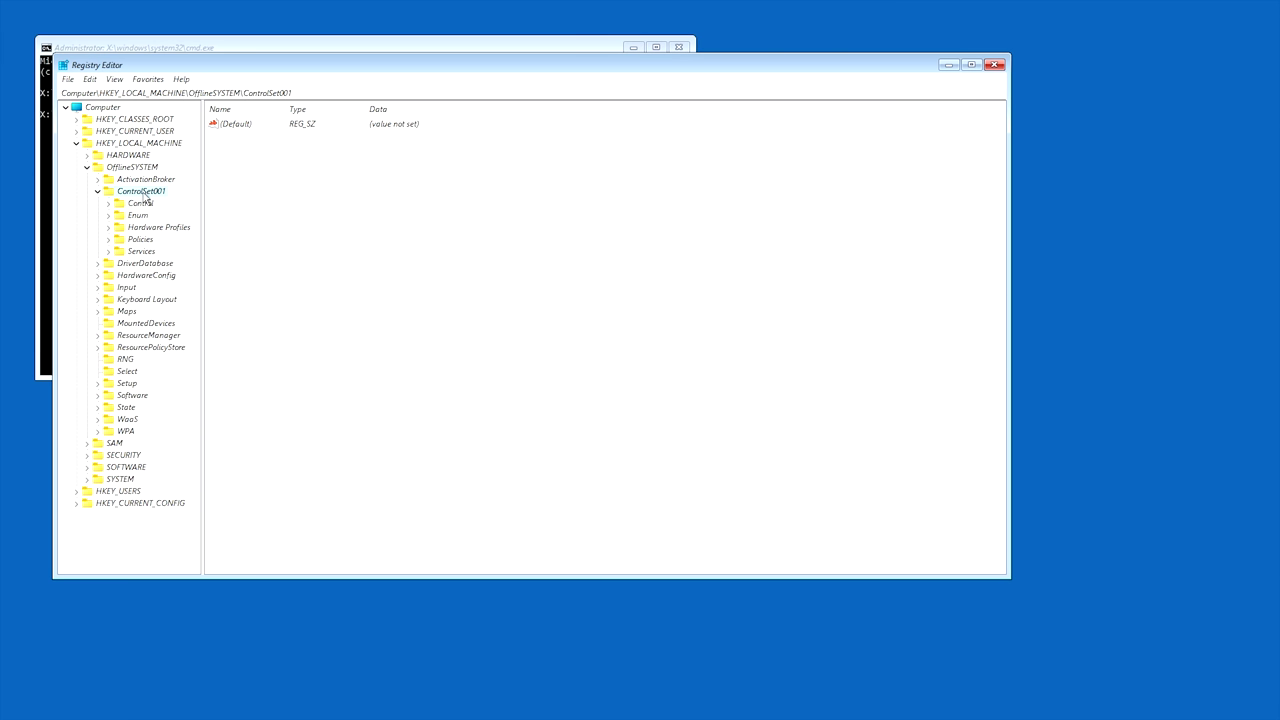
double_click(142, 204)
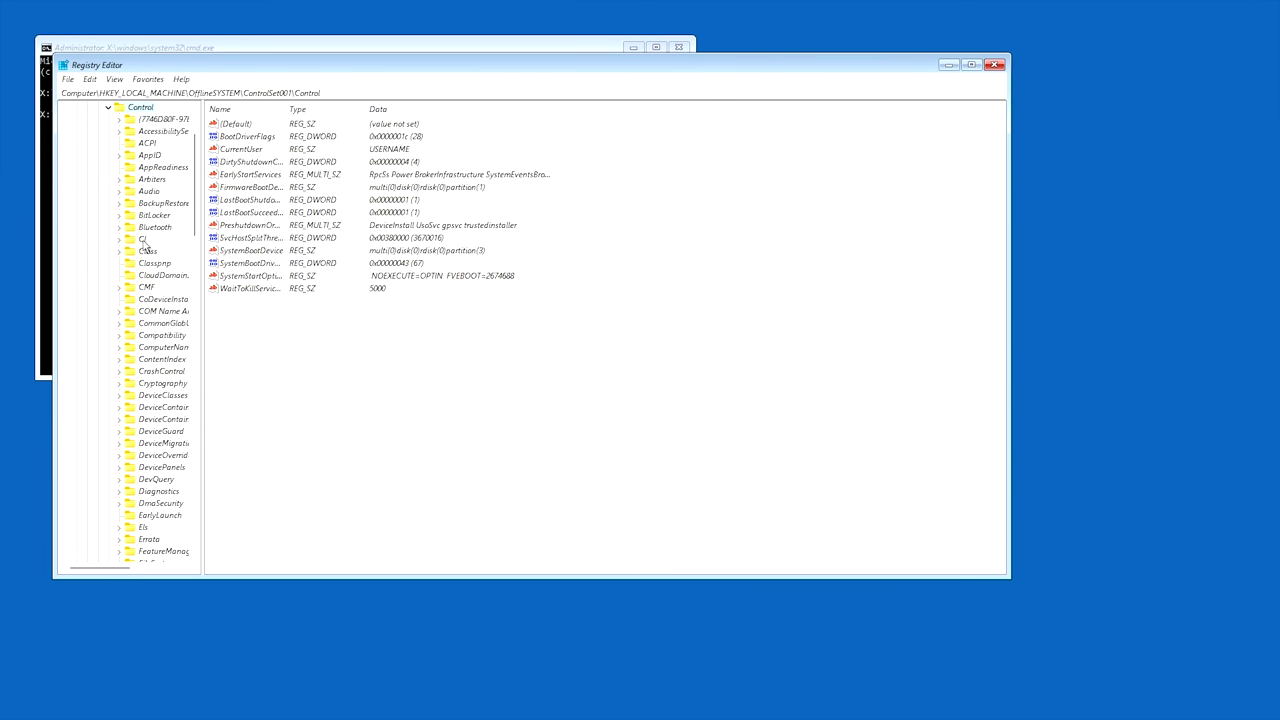
double_click(142, 240)
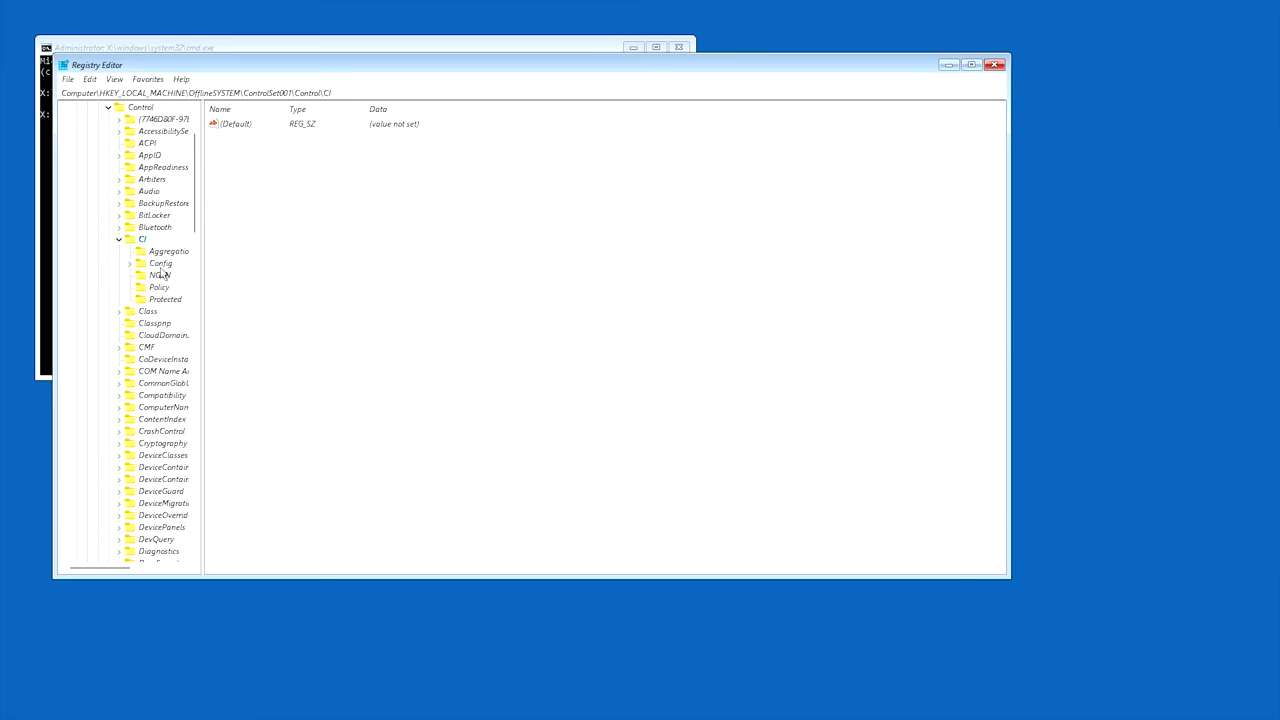
left_click(159, 287)
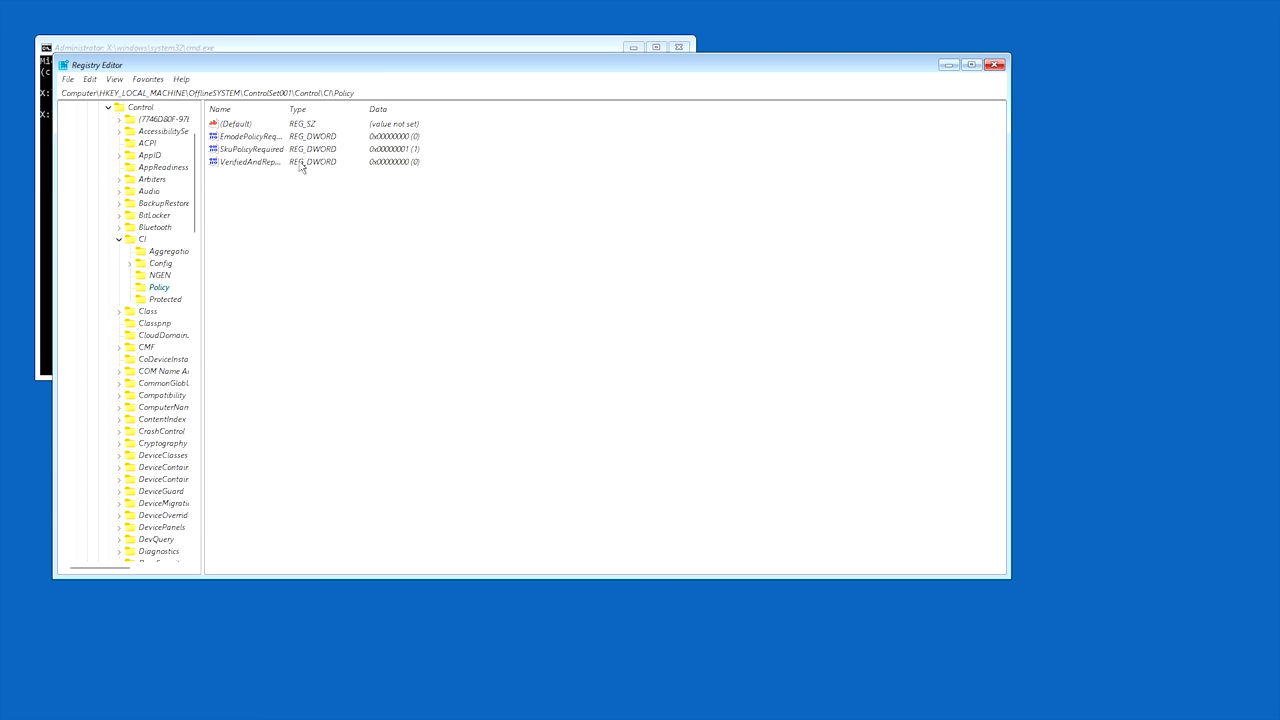
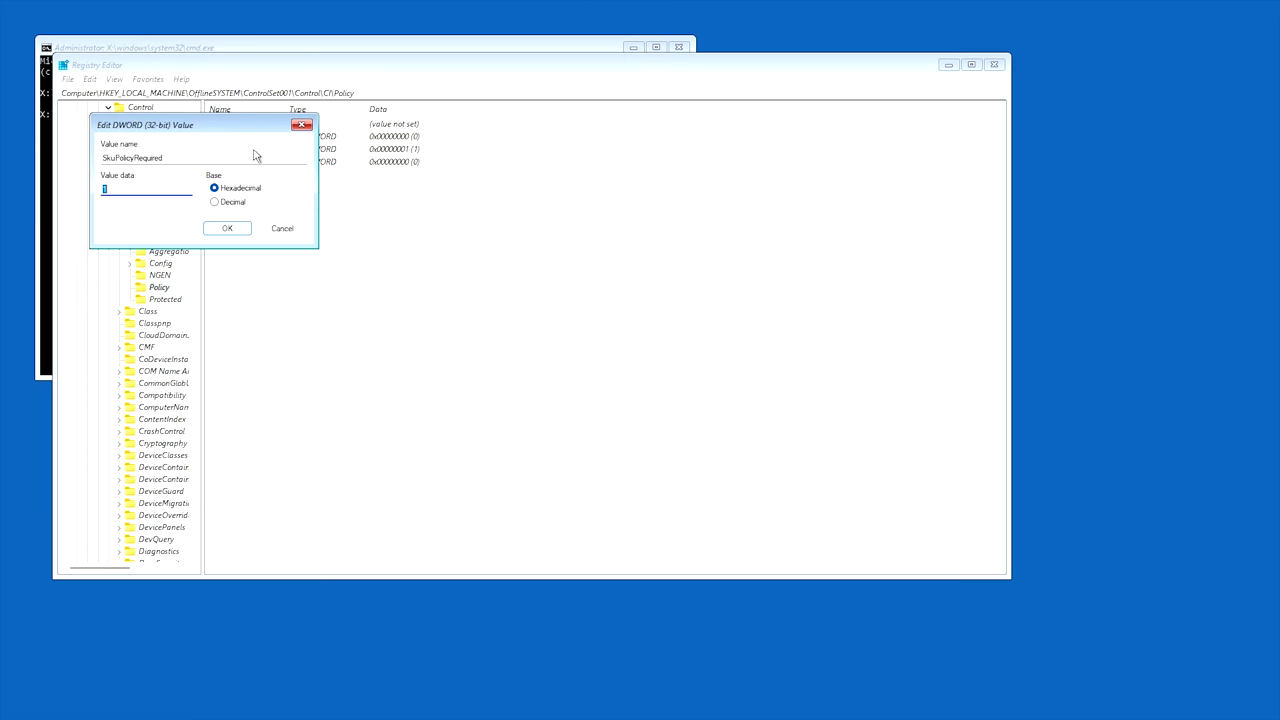
Step: Enter 0 as the value data for SkuPolicyRequired in the offline CI\Policy key
type("0")
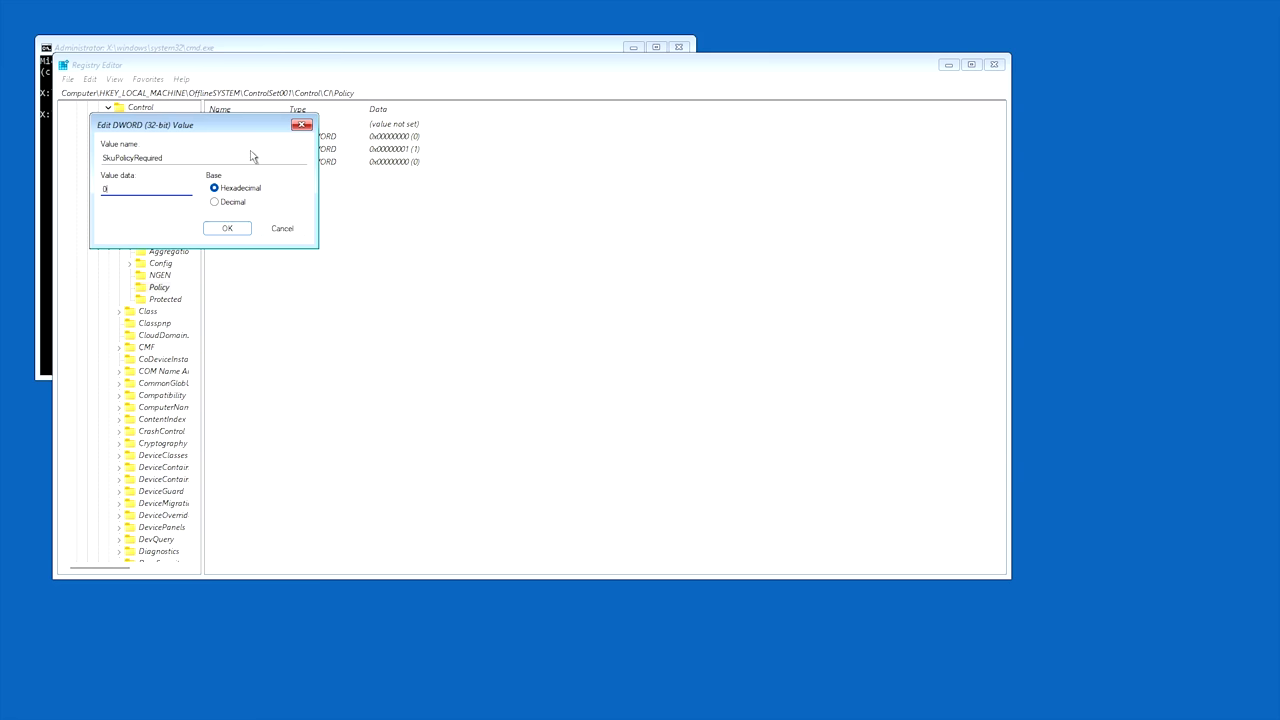
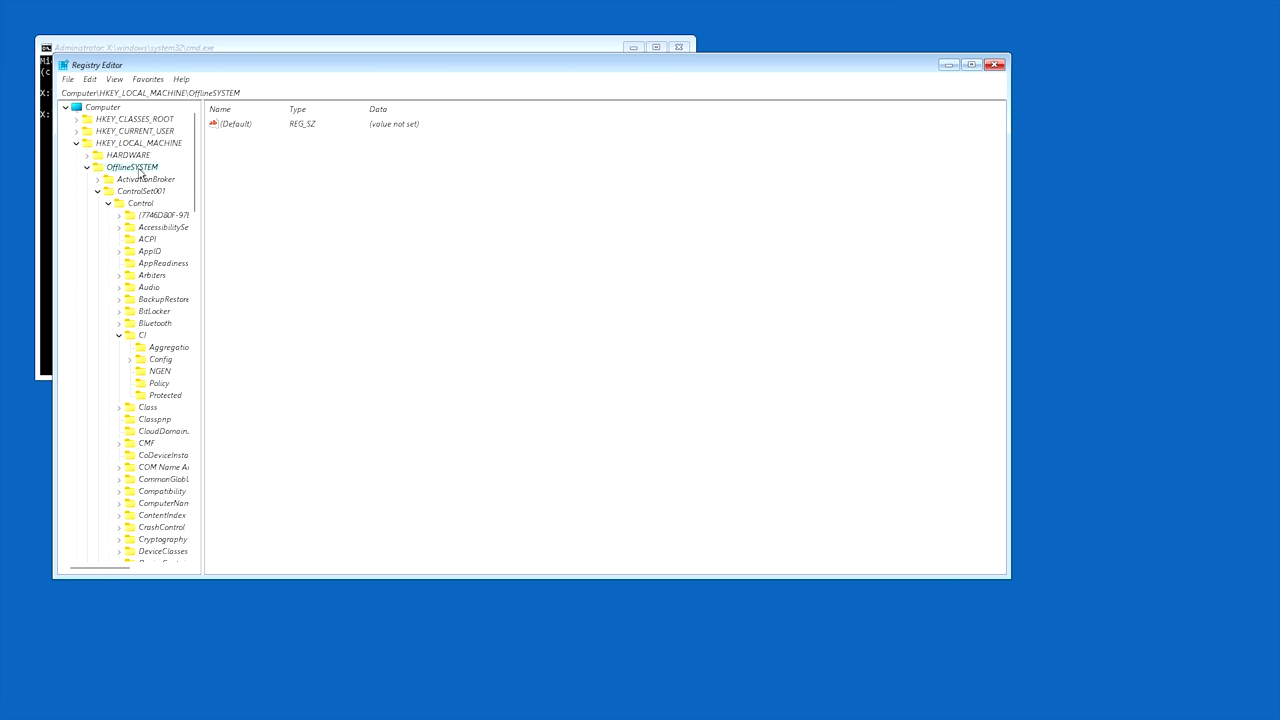
Step: Unload the OfflineSYSTEM hive with its subkeys and close Registry Editor
left_click(69, 80)
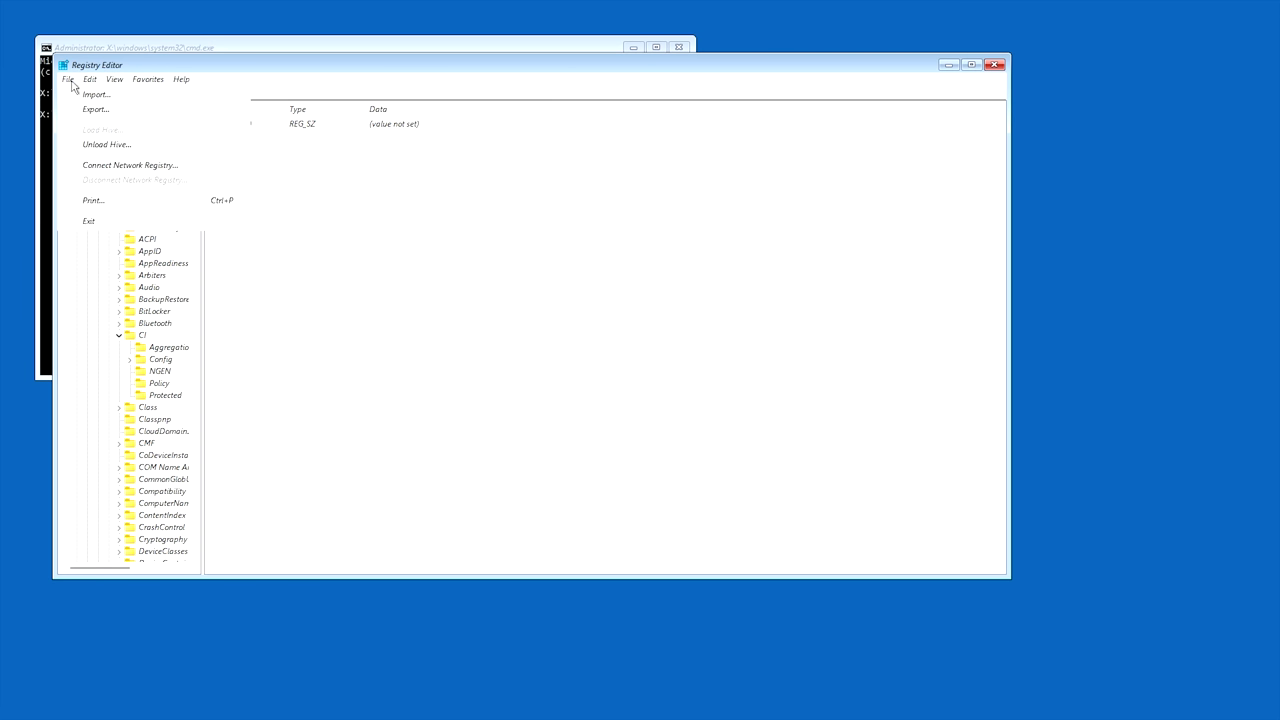
left_click(104, 146)
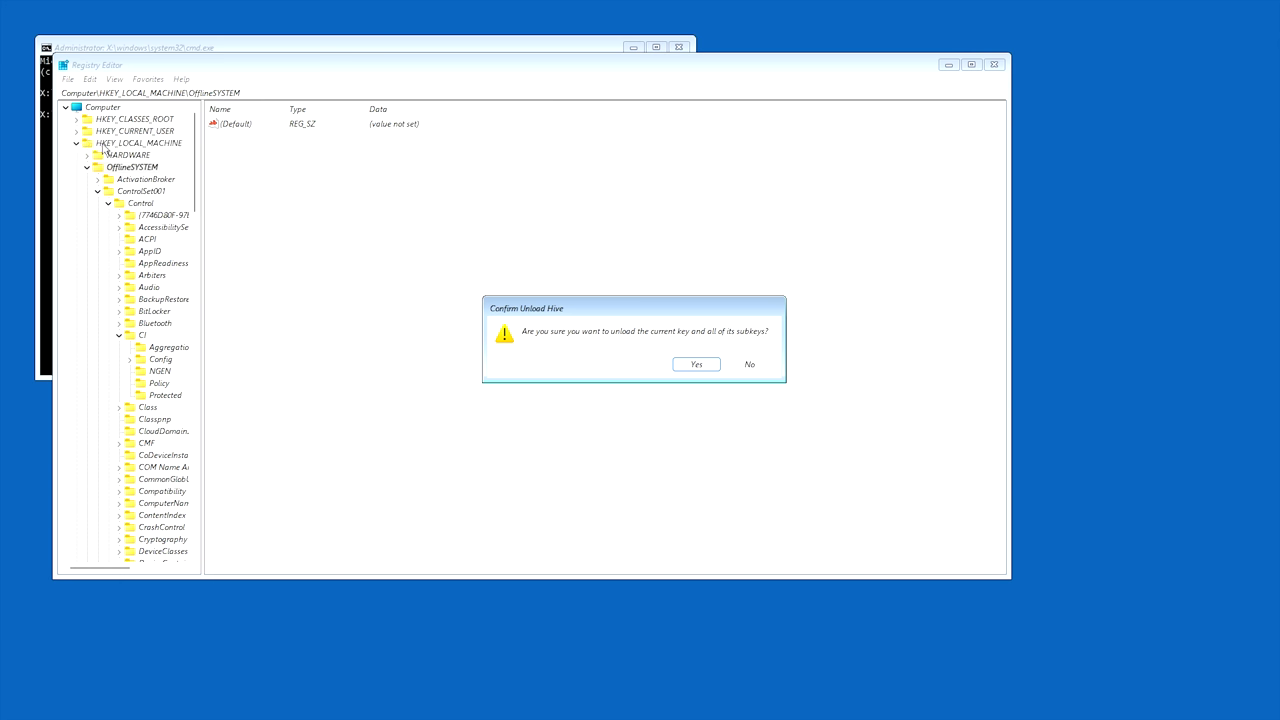
left_click(697, 364)
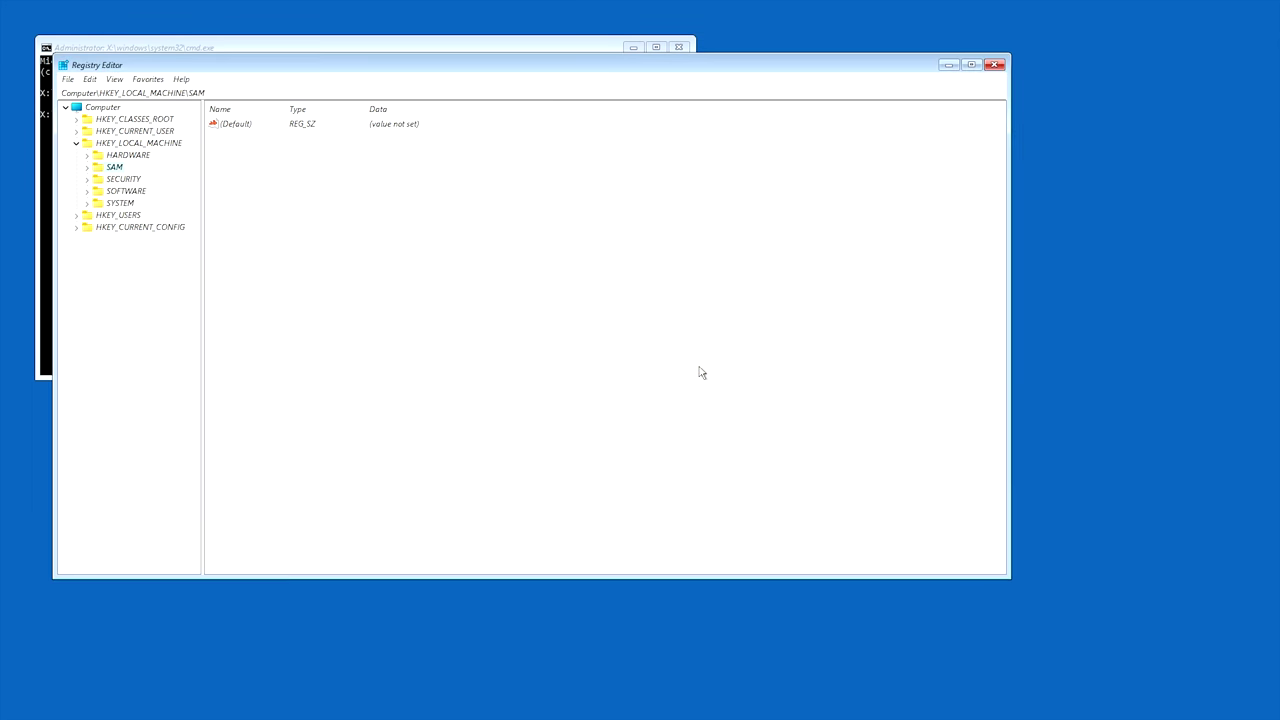
left_click(994, 64)
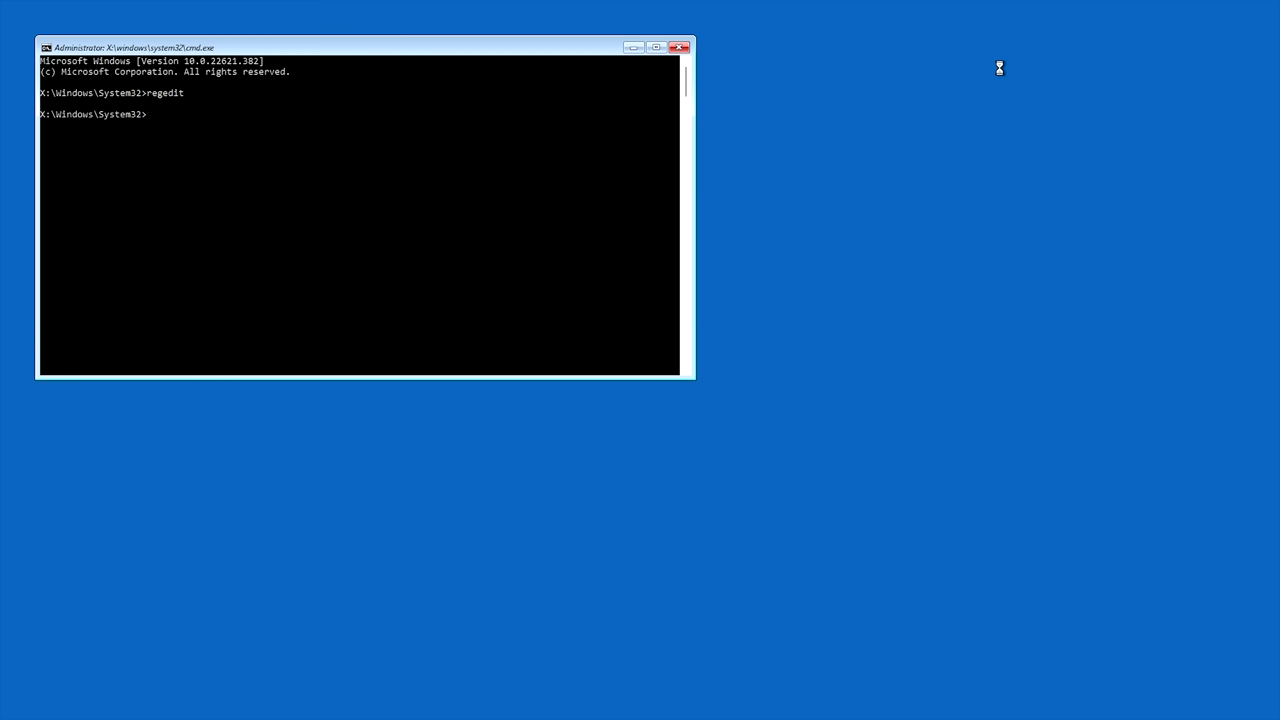
Step: Close the recovery Command Prompt window to continue booting to the desktop
left_click(681, 48)
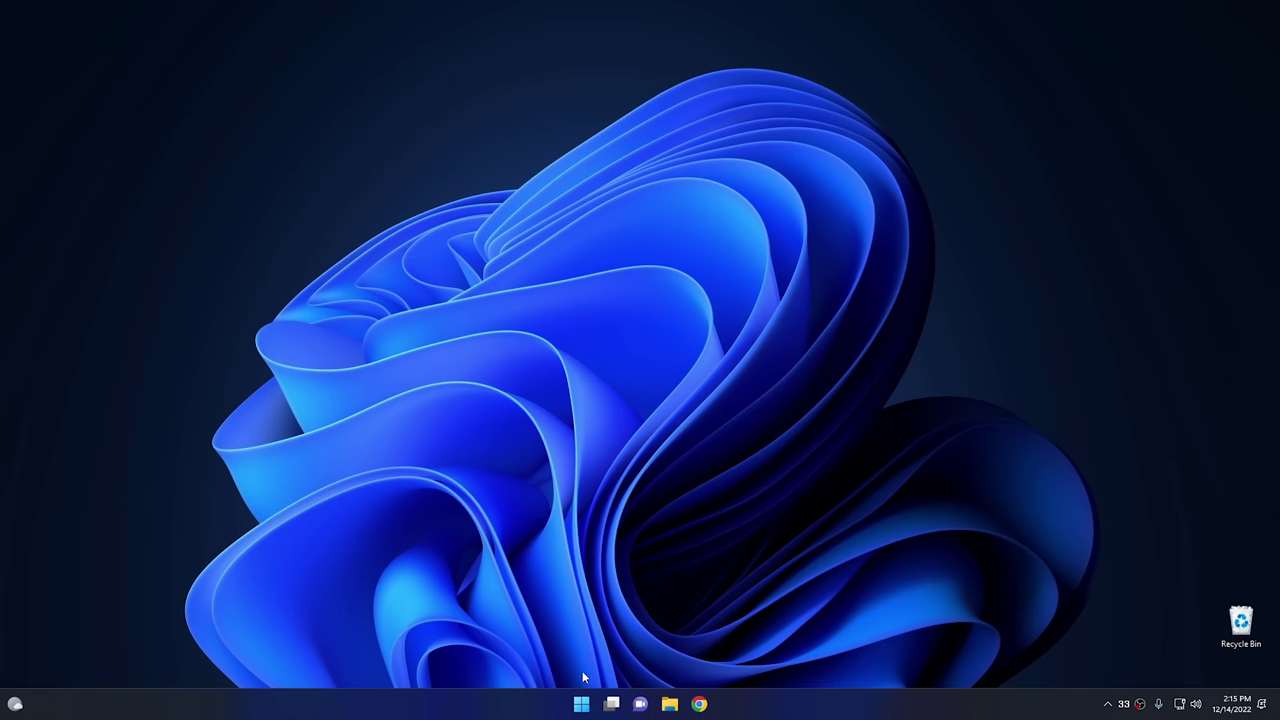
Step: Open Settings to System > About to confirm the edition reads Windows 11 Pro
left_click(581, 704)
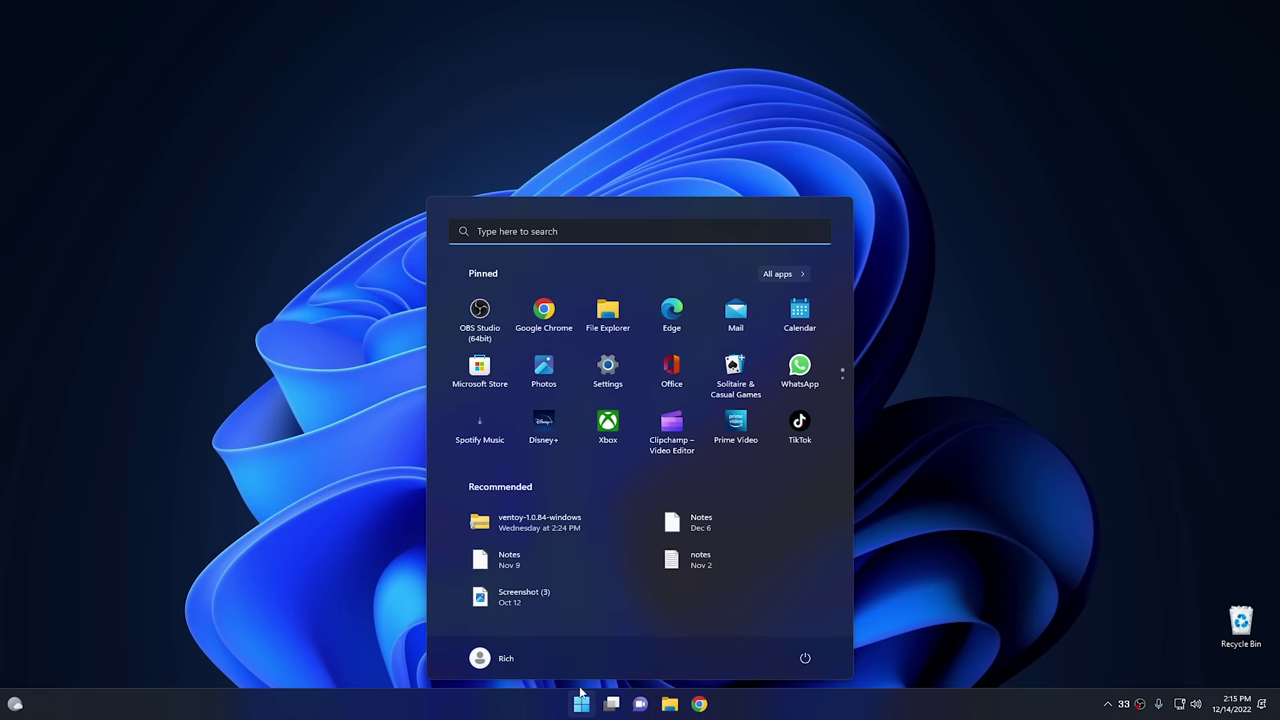
left_click(608, 375)
scroll(600, 460, "down", 3)
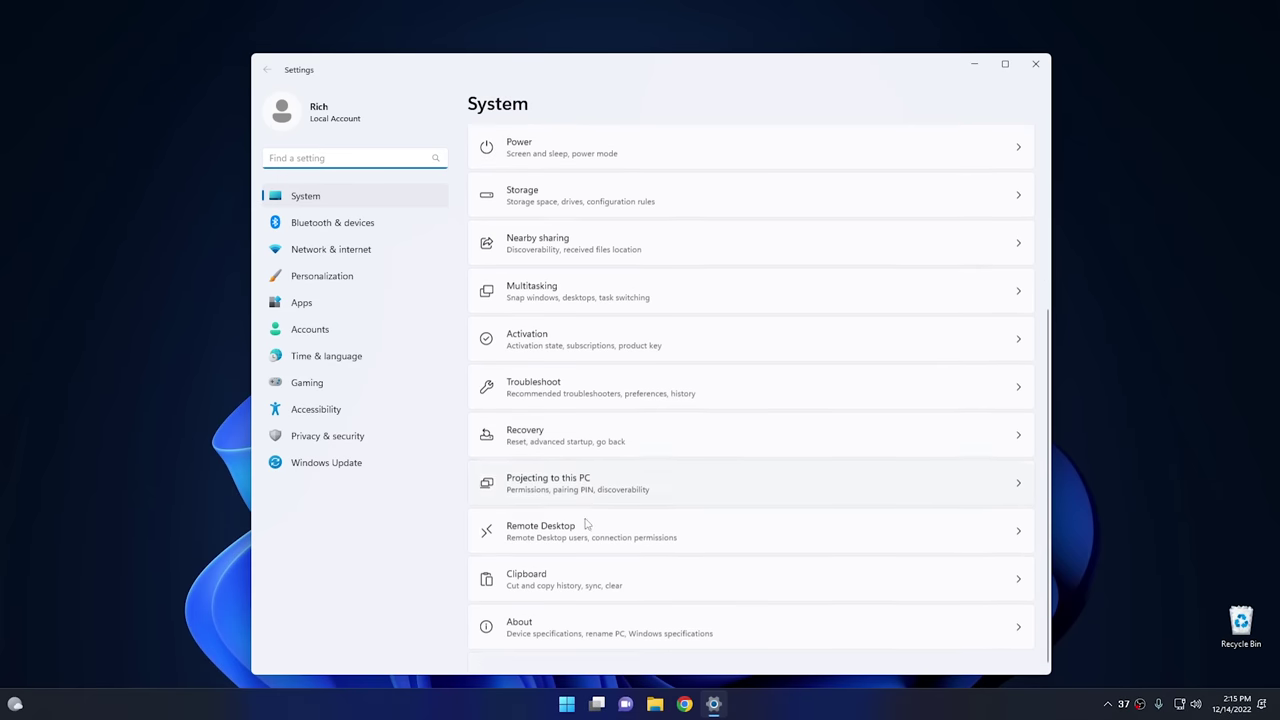
left_click(555, 631)
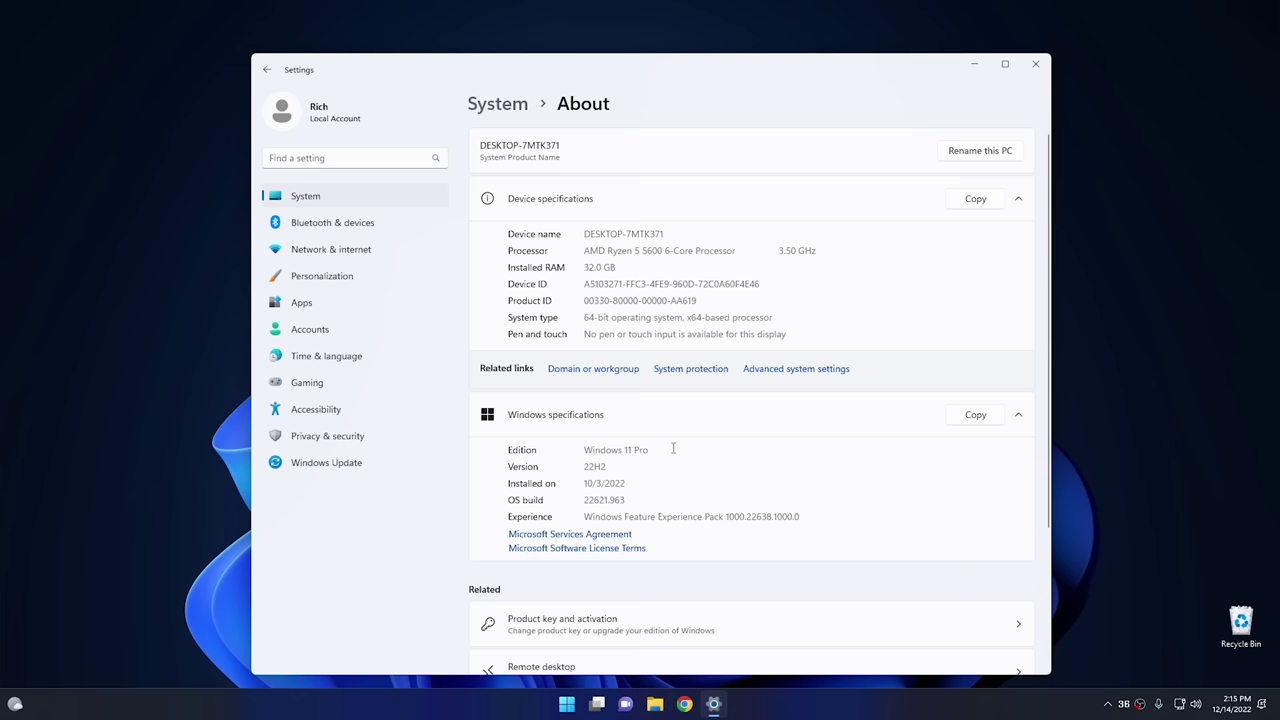
left_click(1035, 63)
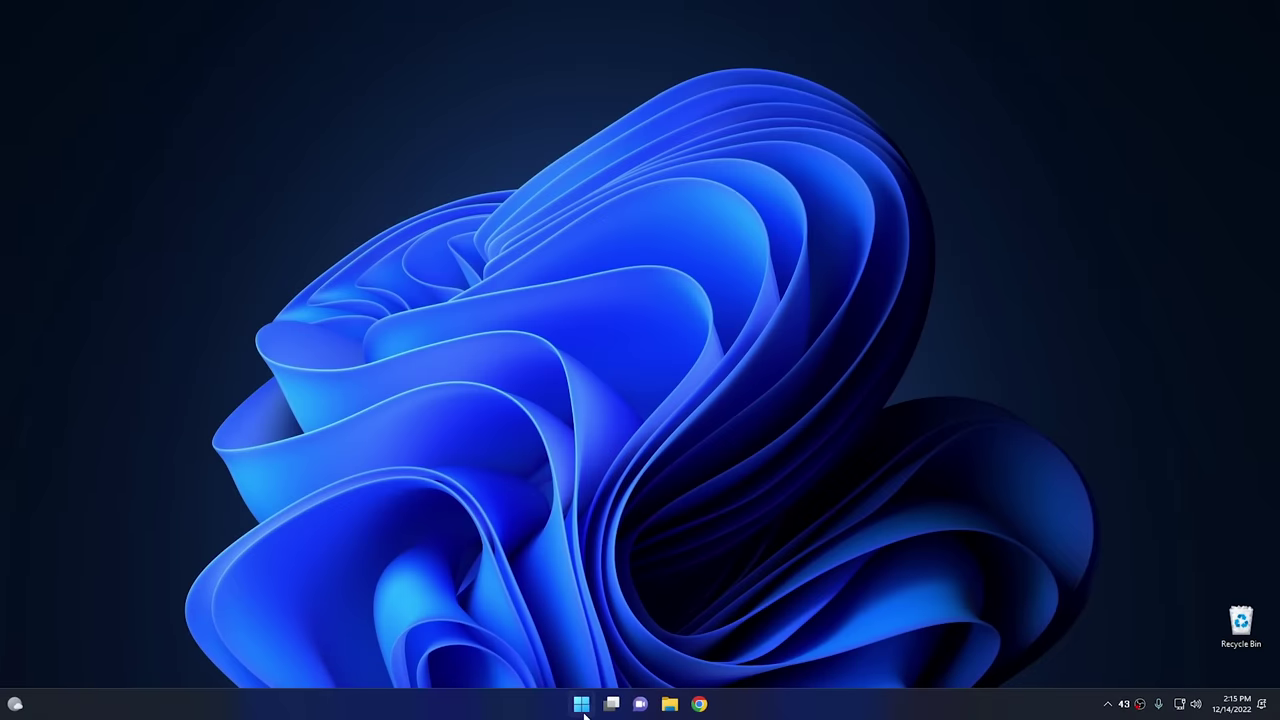
left_click(581, 704)
left_click(531, 328)
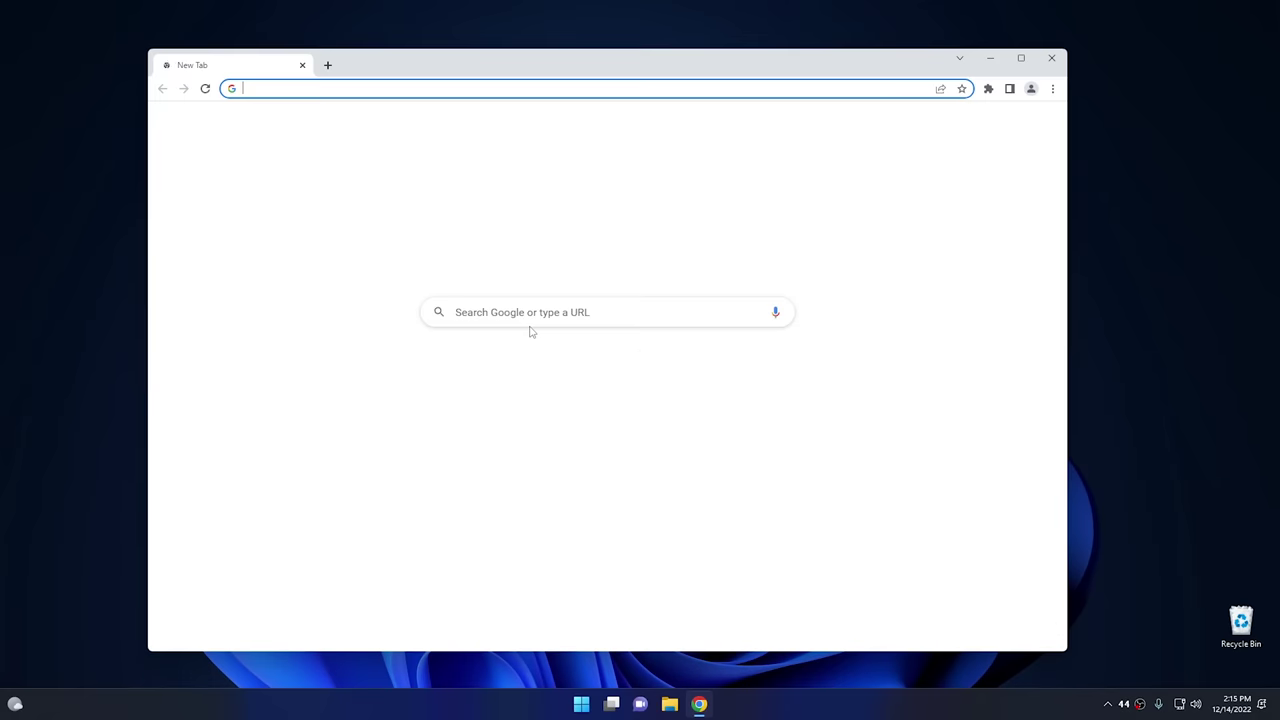
left_click(1051, 58)
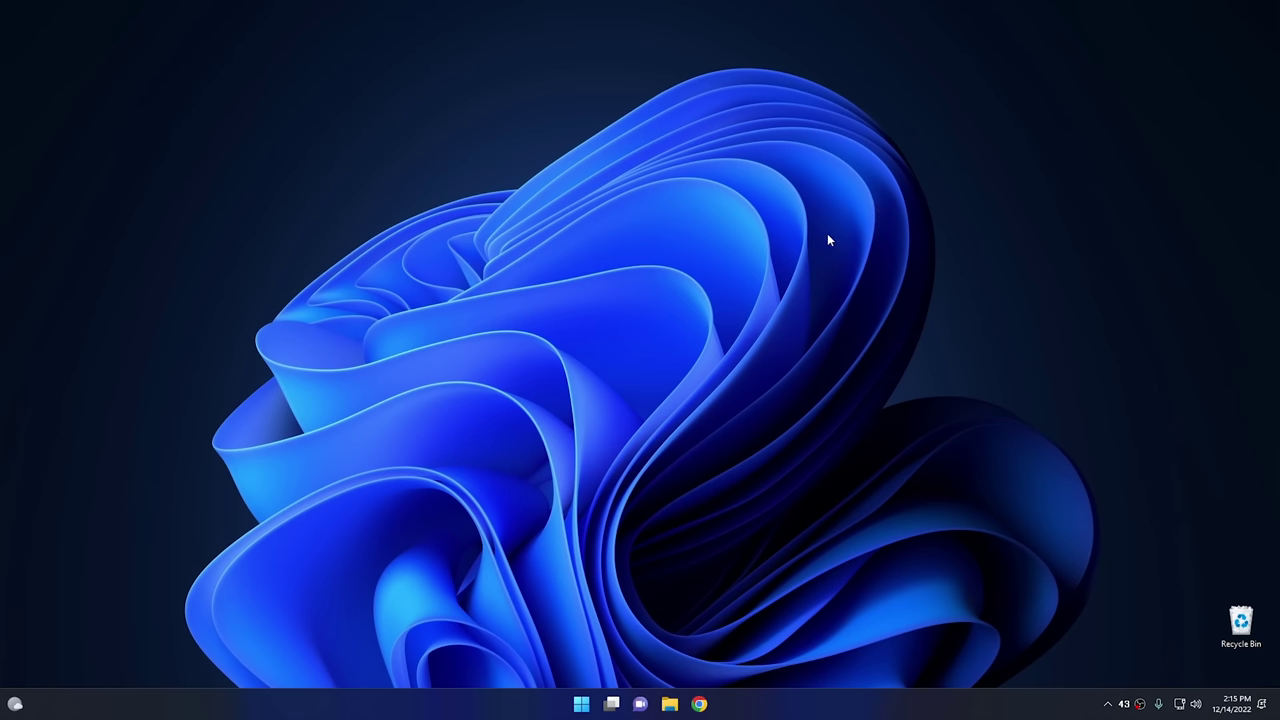